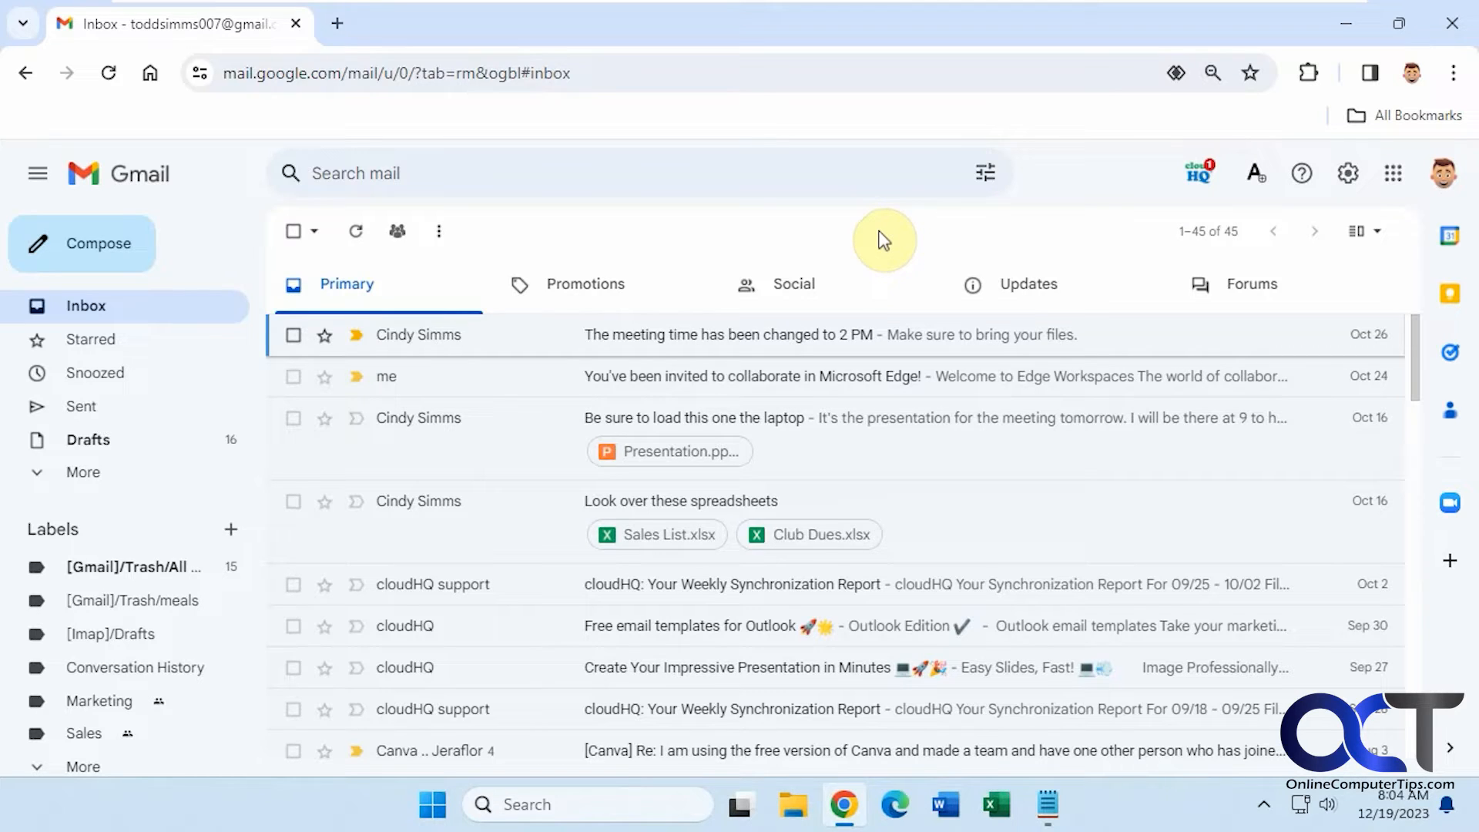
- Open Google Contacts from Gmail's apps launcher to show the 60-contact list
click(1393, 174)
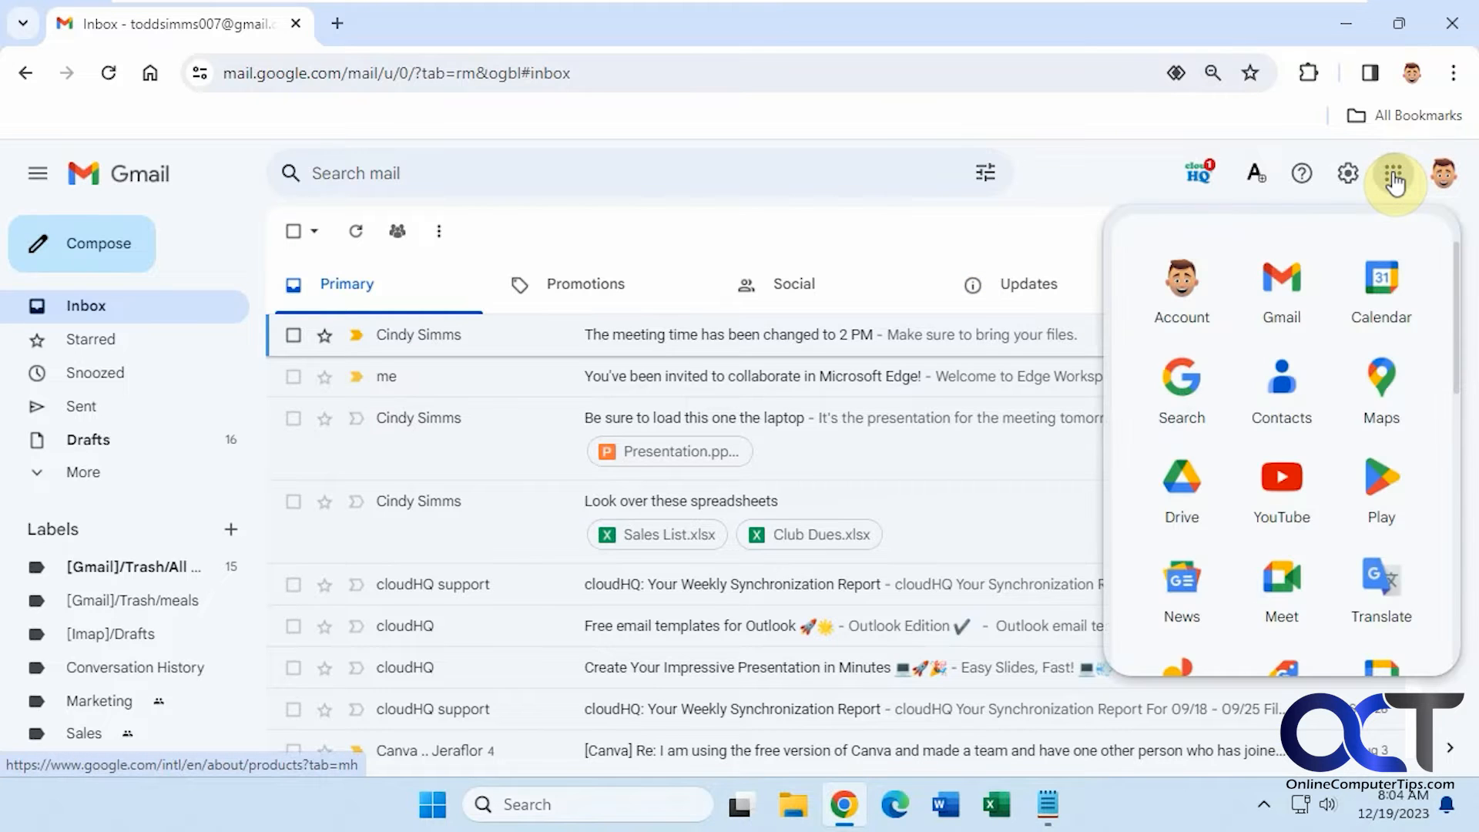
click(1280, 401)
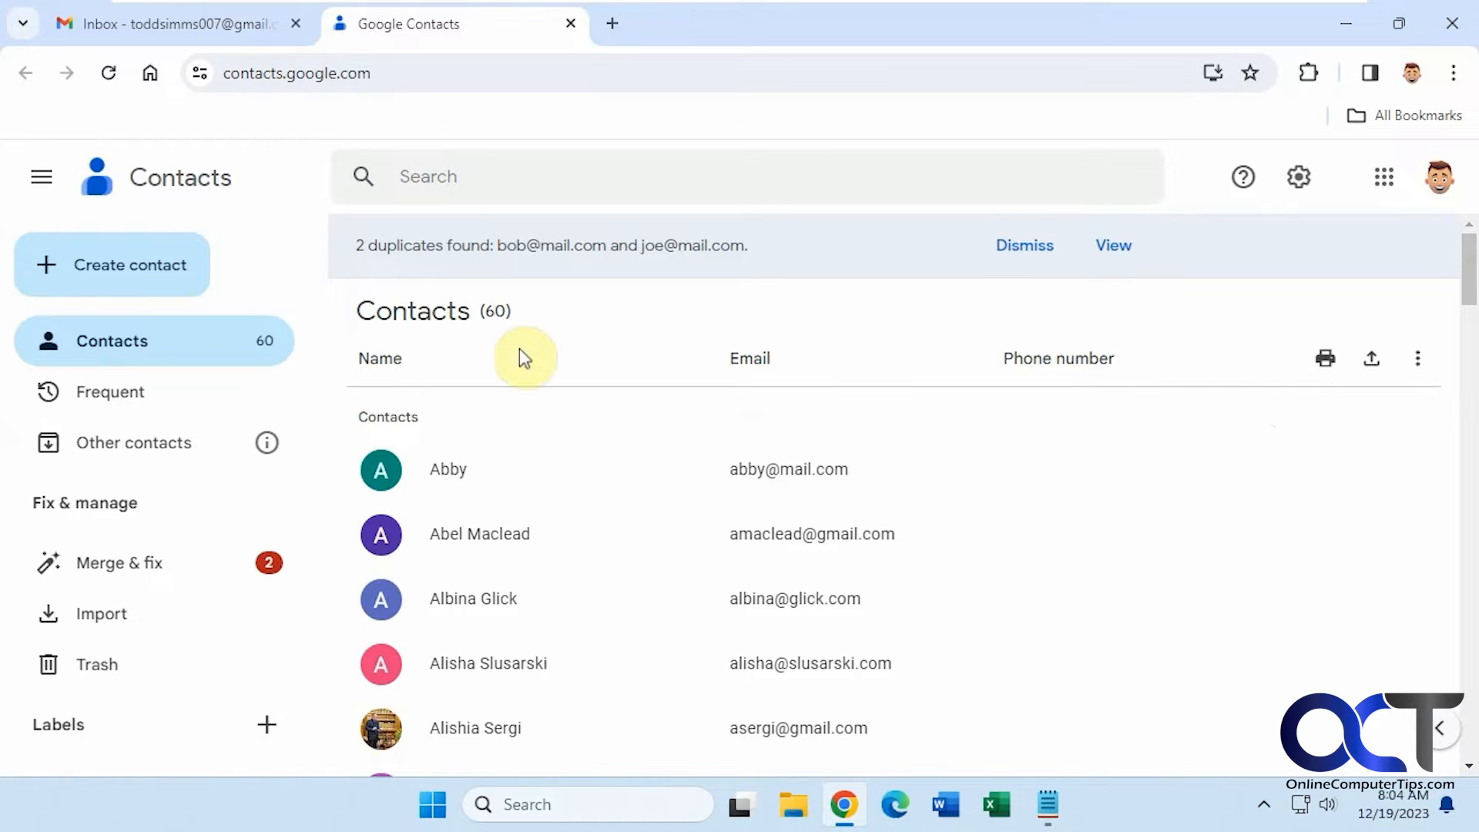
click(157, 281)
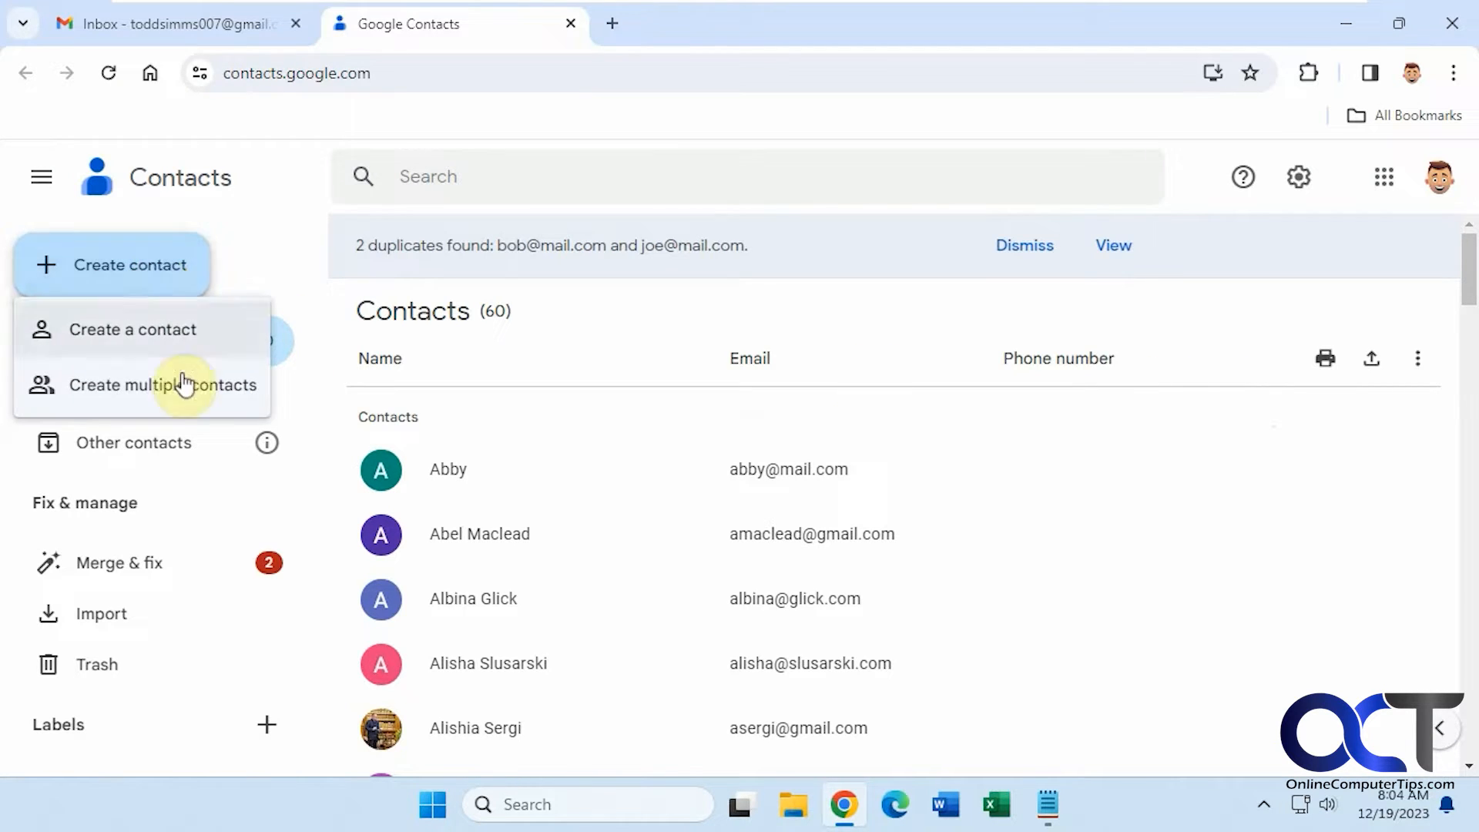
- Start a multiple-contacts entry and create a new 'Sales Team' label for it
click(152, 390)
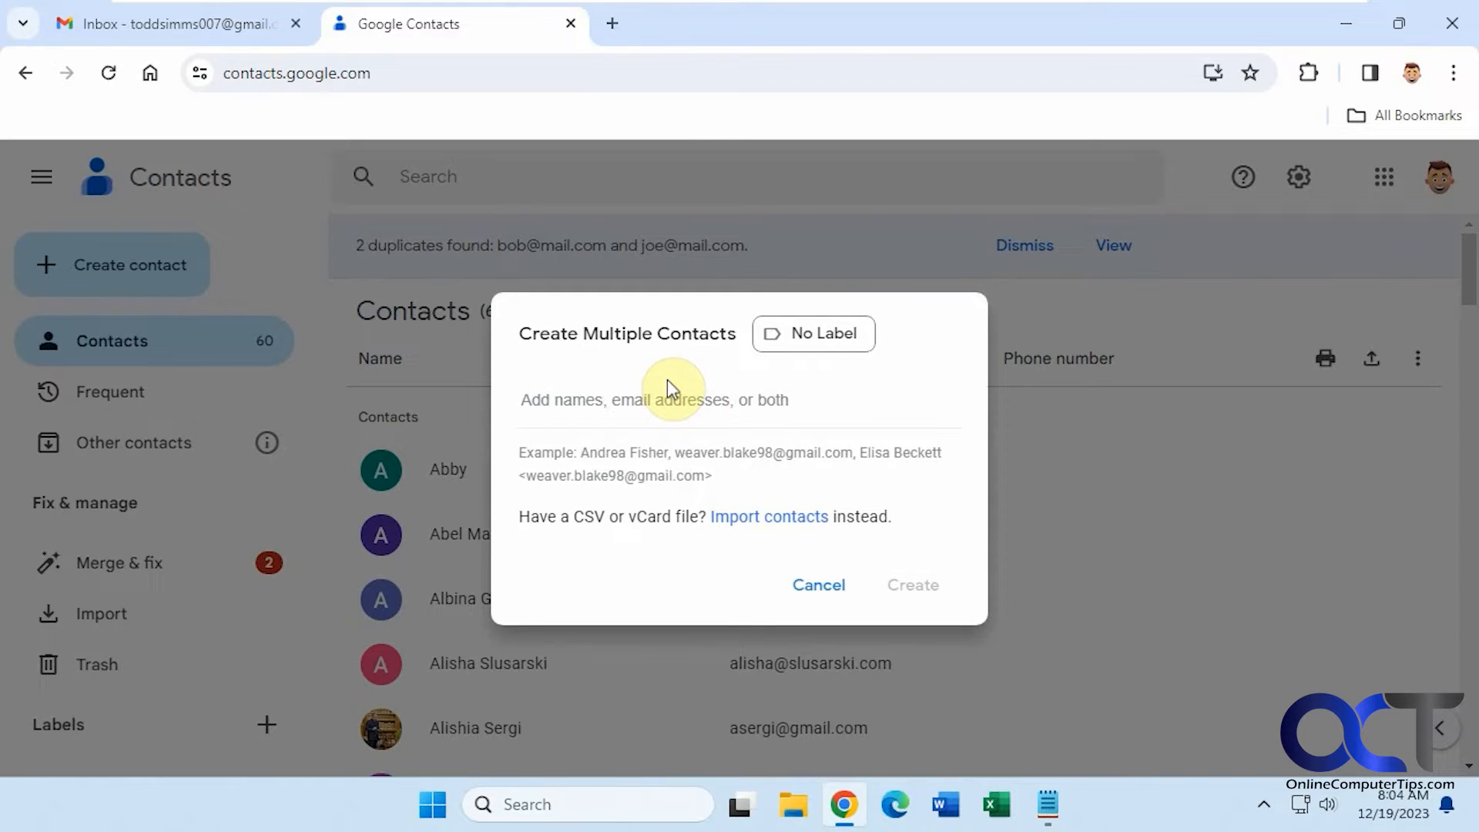
click(814, 329)
click(865, 422)
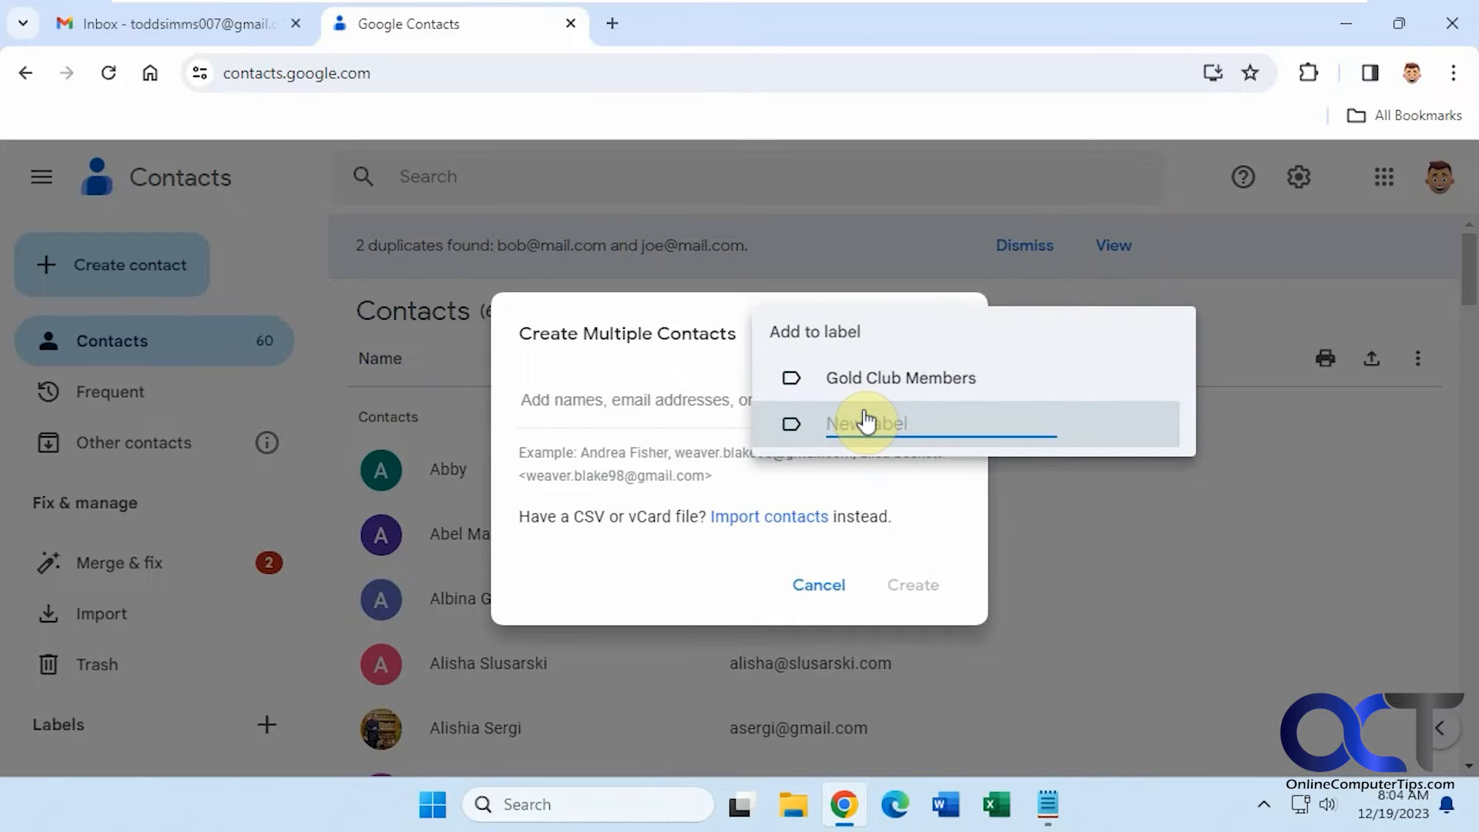
text(Sales Team)
key(Return)
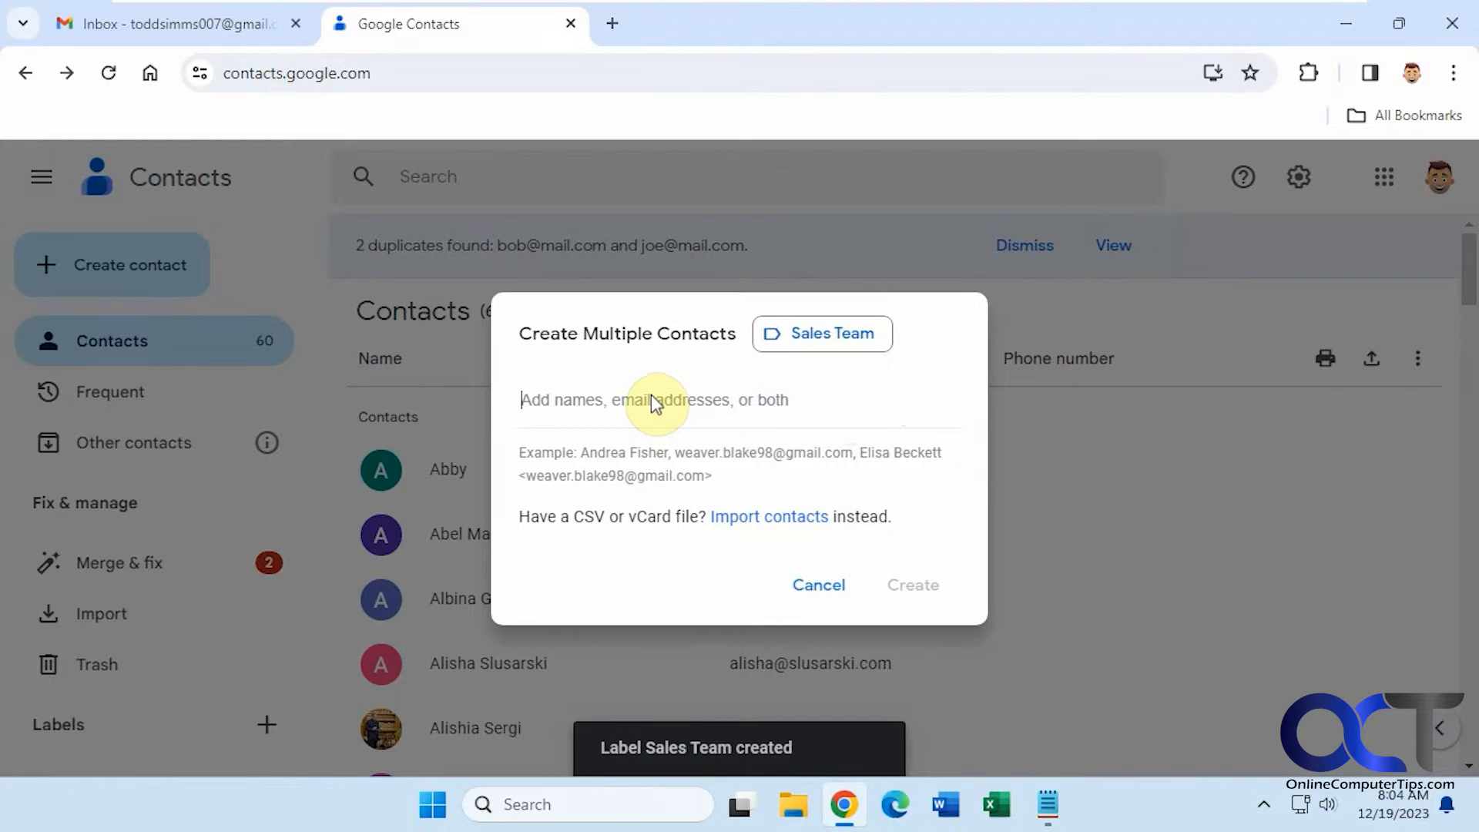
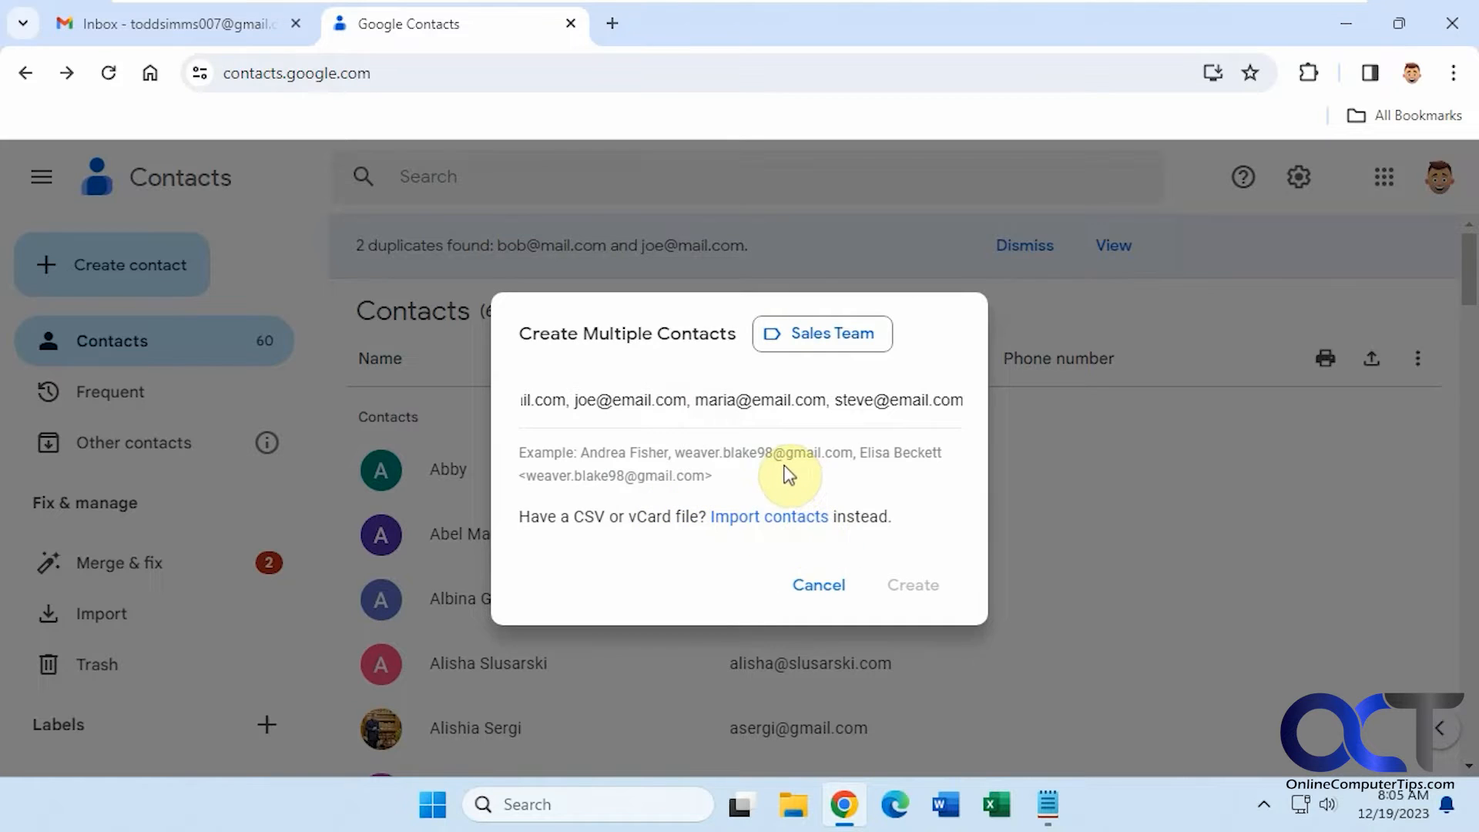
click(865, 462)
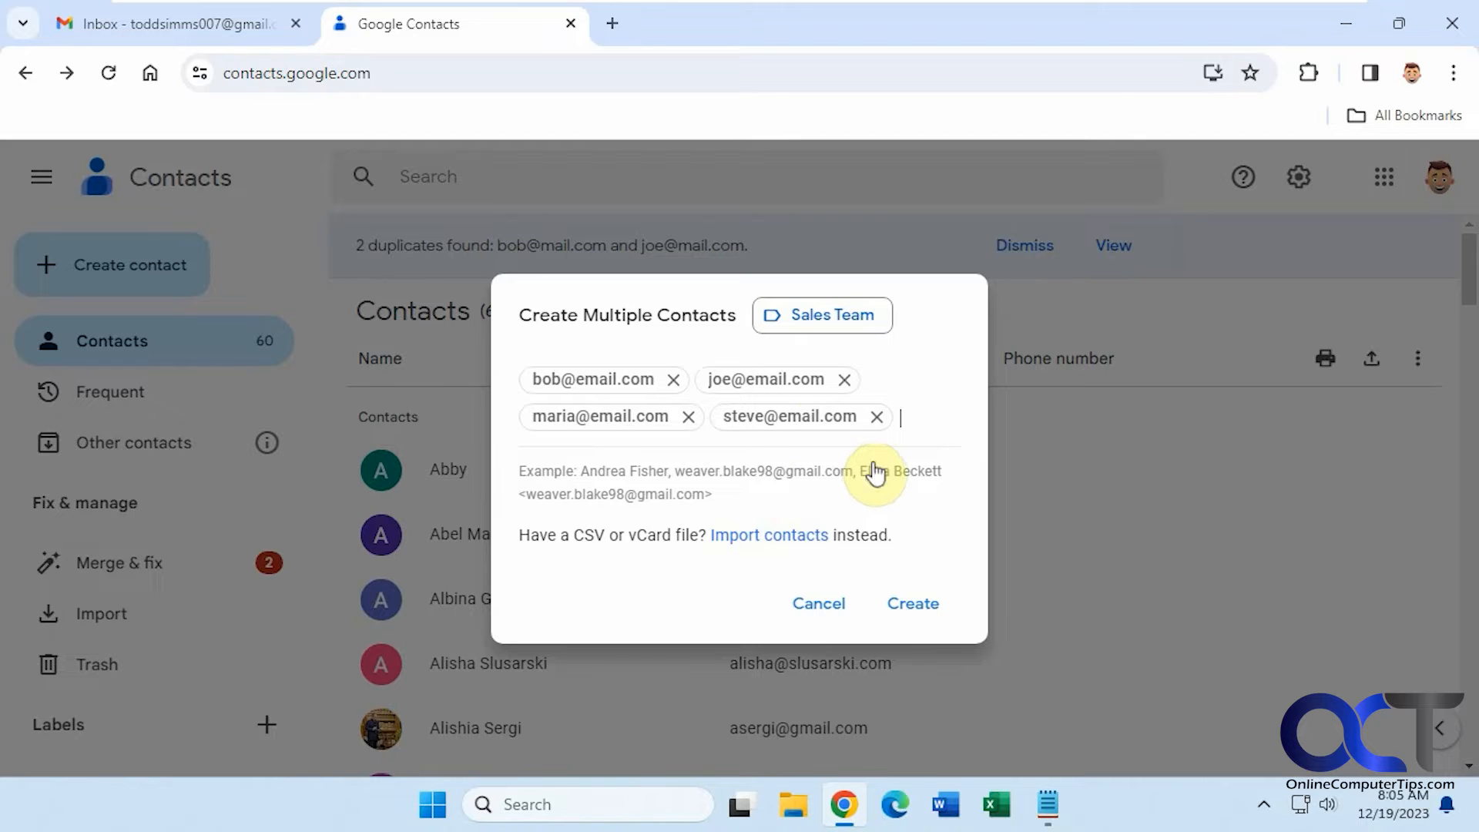
click(913, 606)
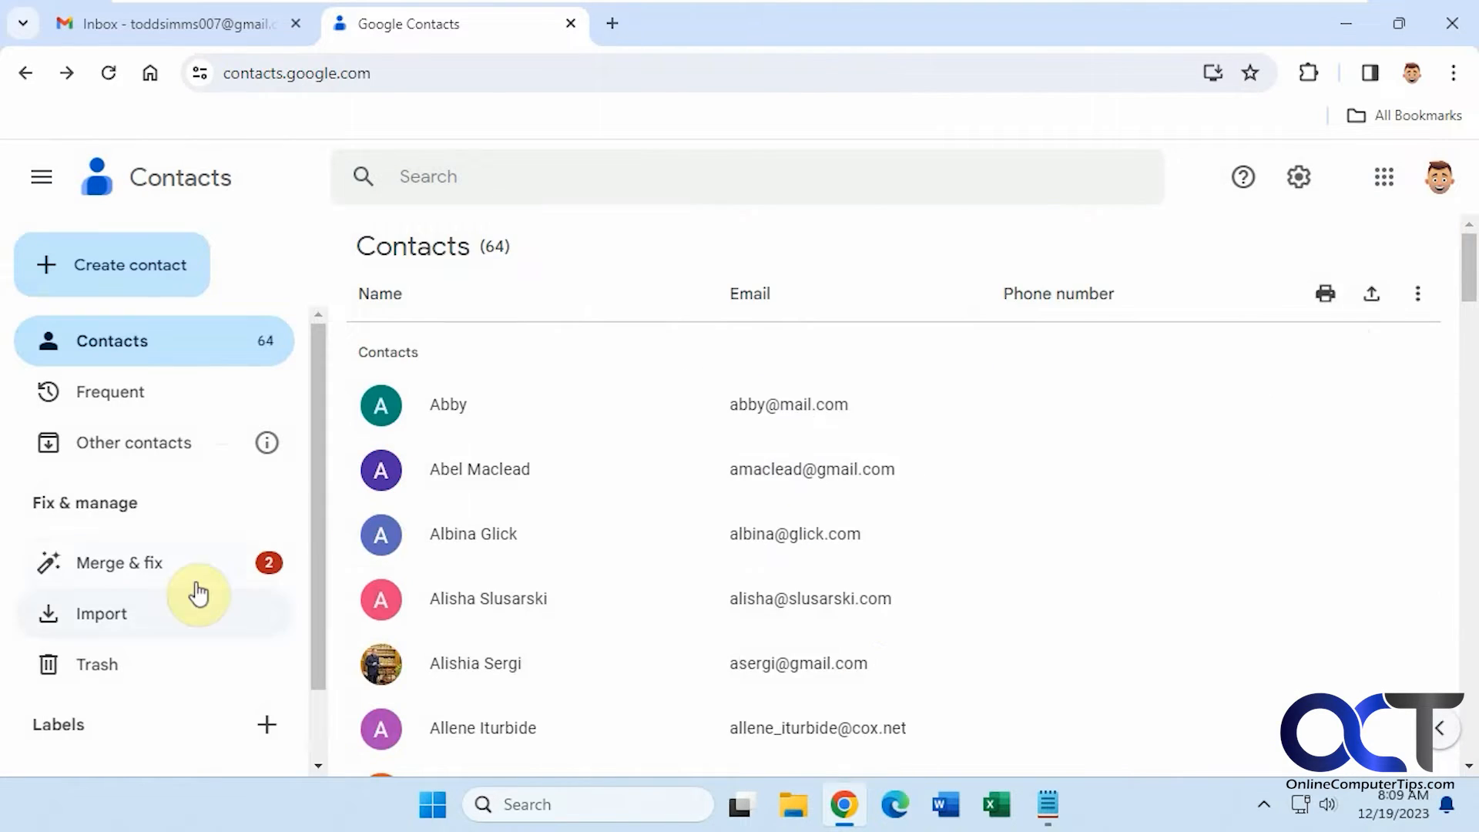
- Keep the Sales Team label name unchanged and view its four contacts
scroll(198, 597, down, 1)
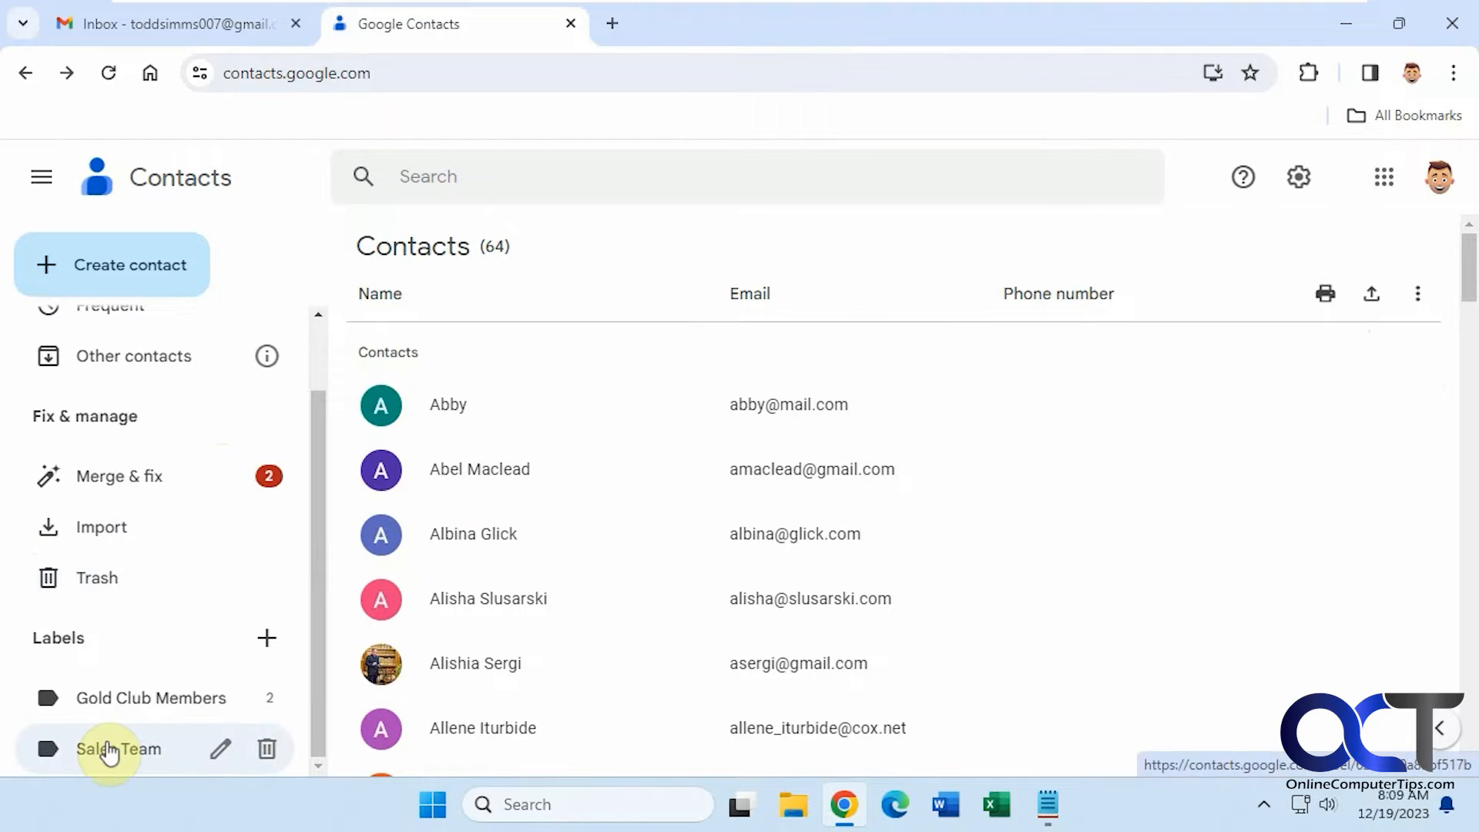
click(221, 748)
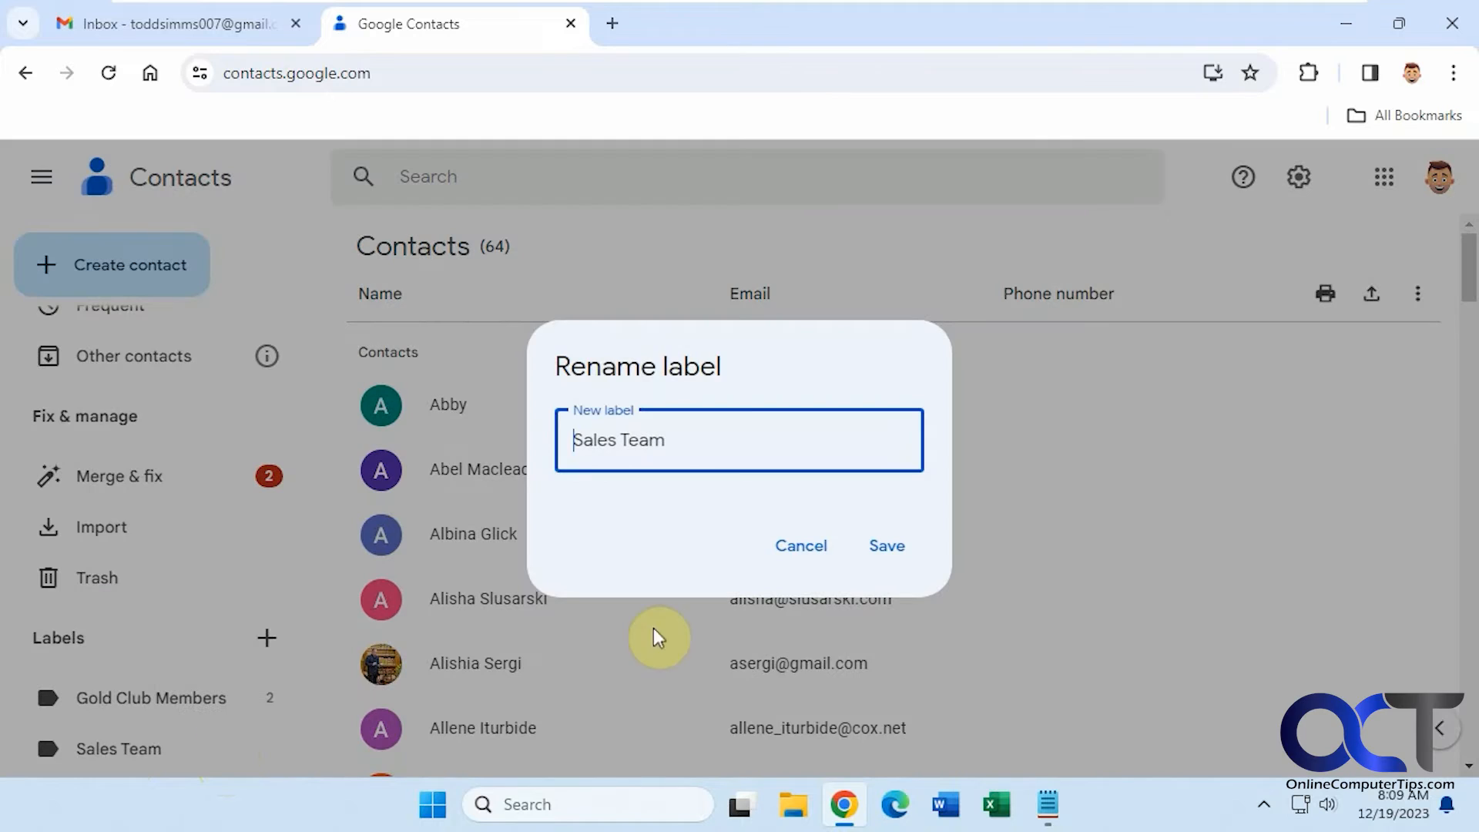
click(824, 551)
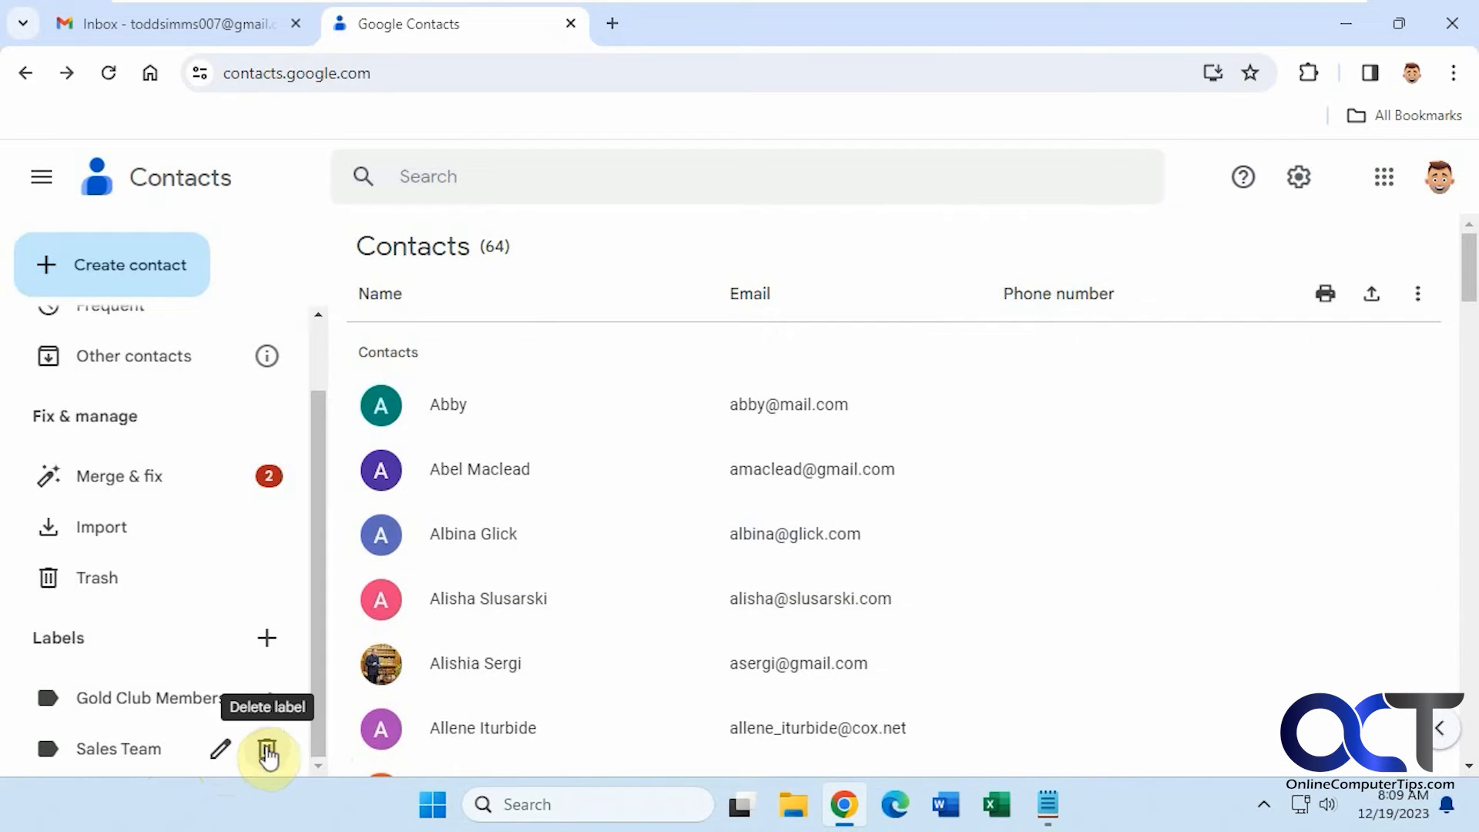
click(132, 749)
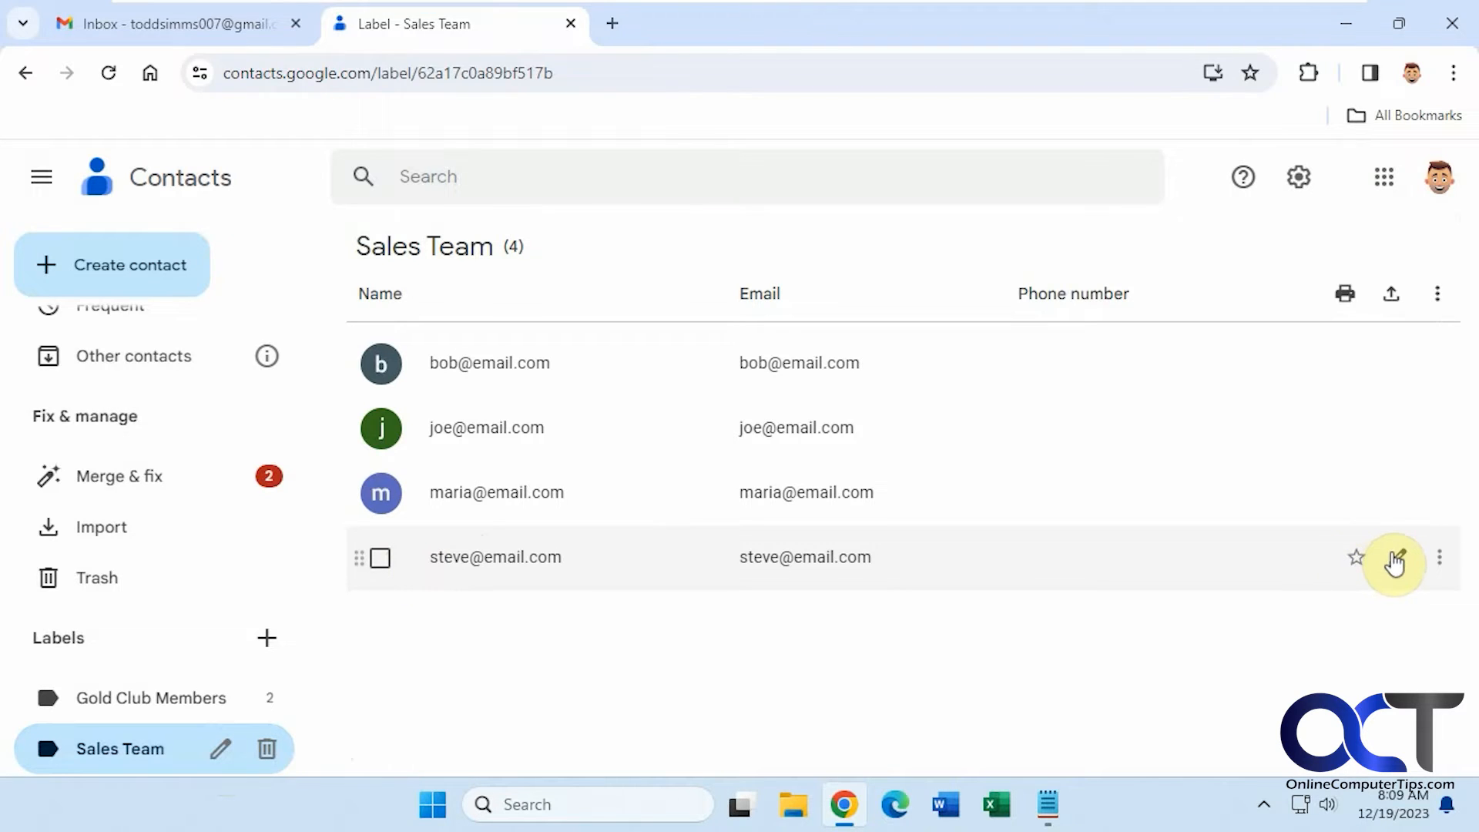
click(1440, 559)
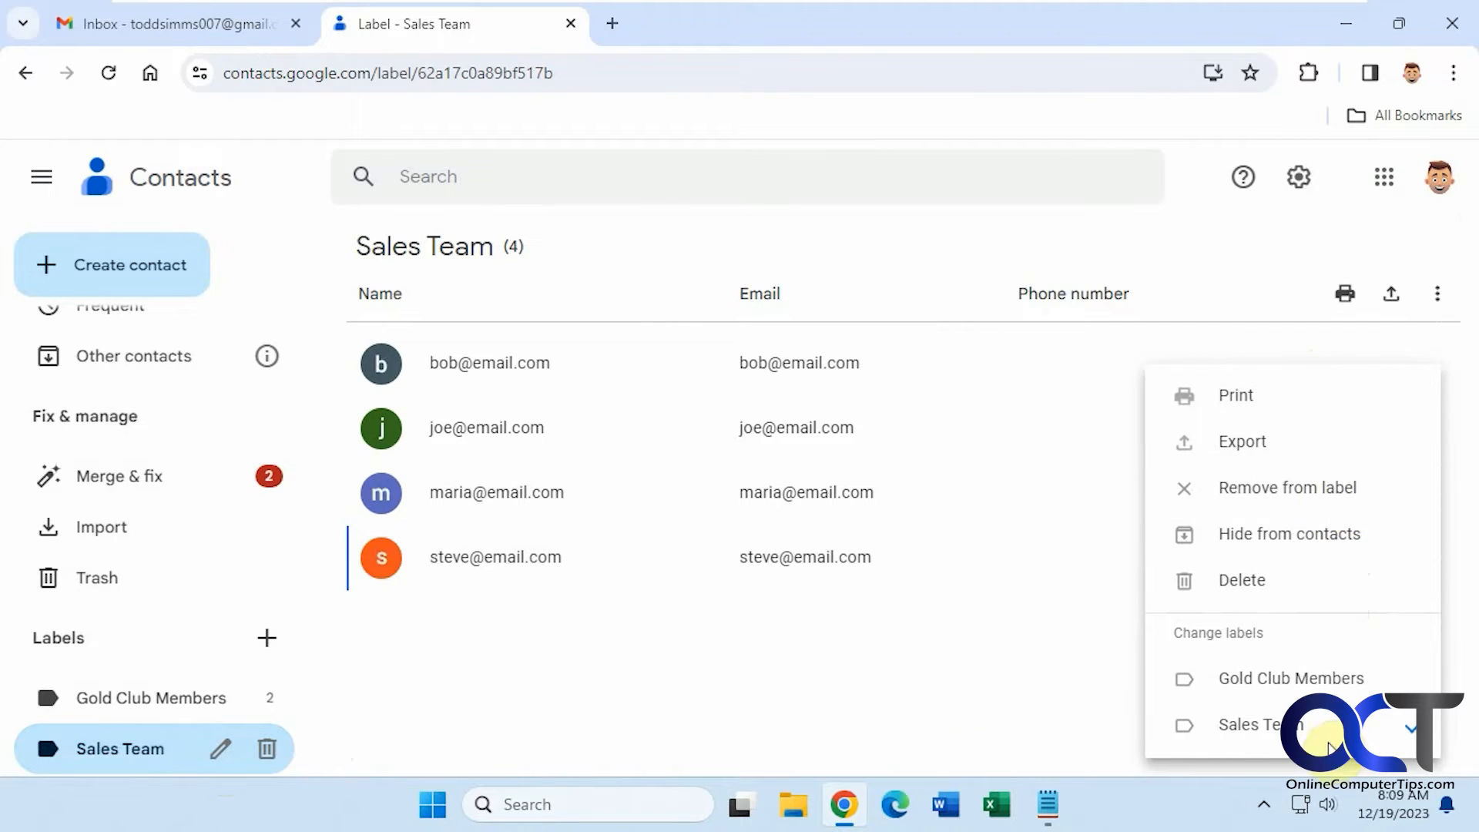
click(958, 732)
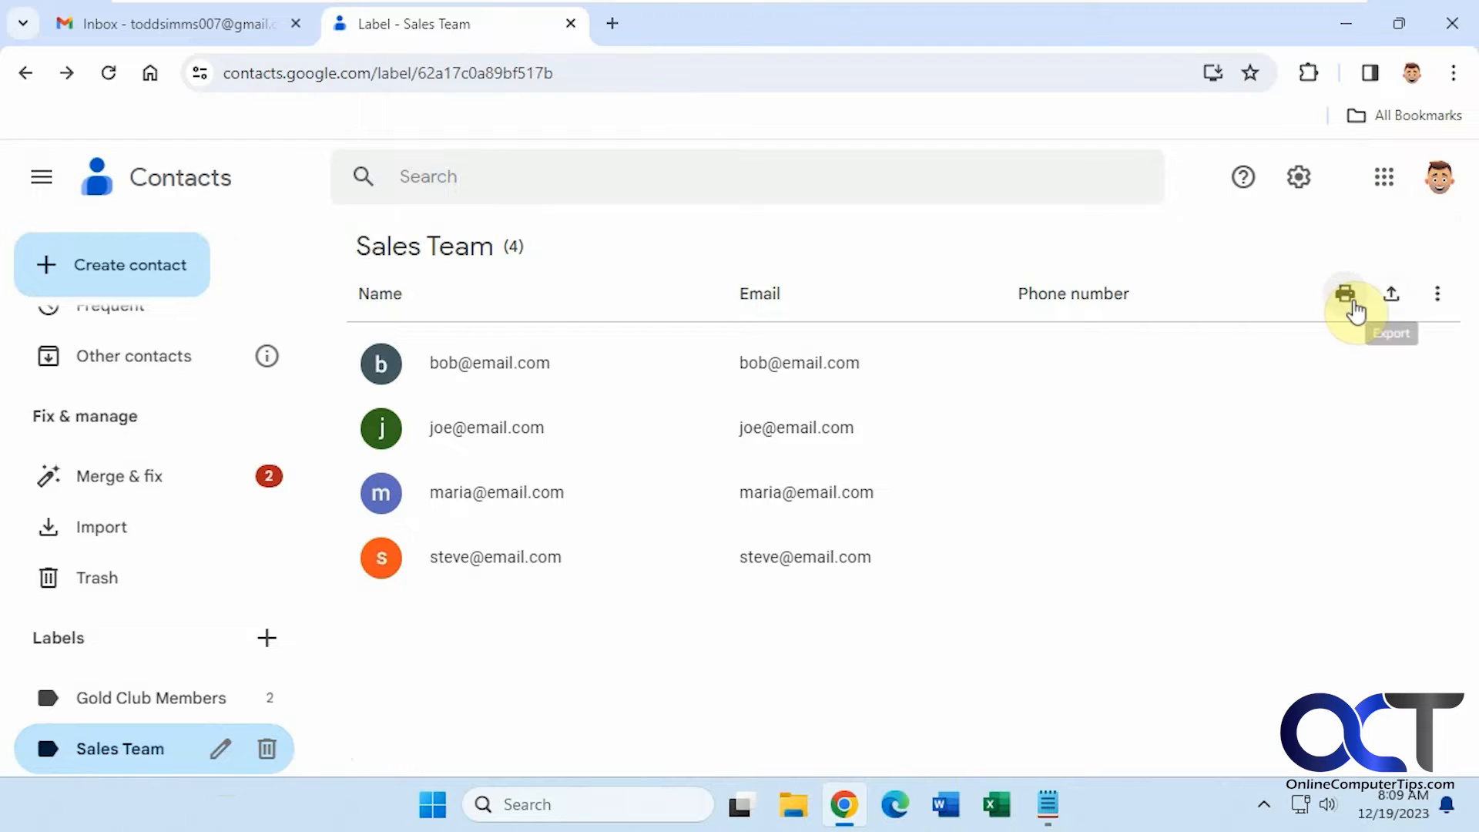
click(1434, 300)
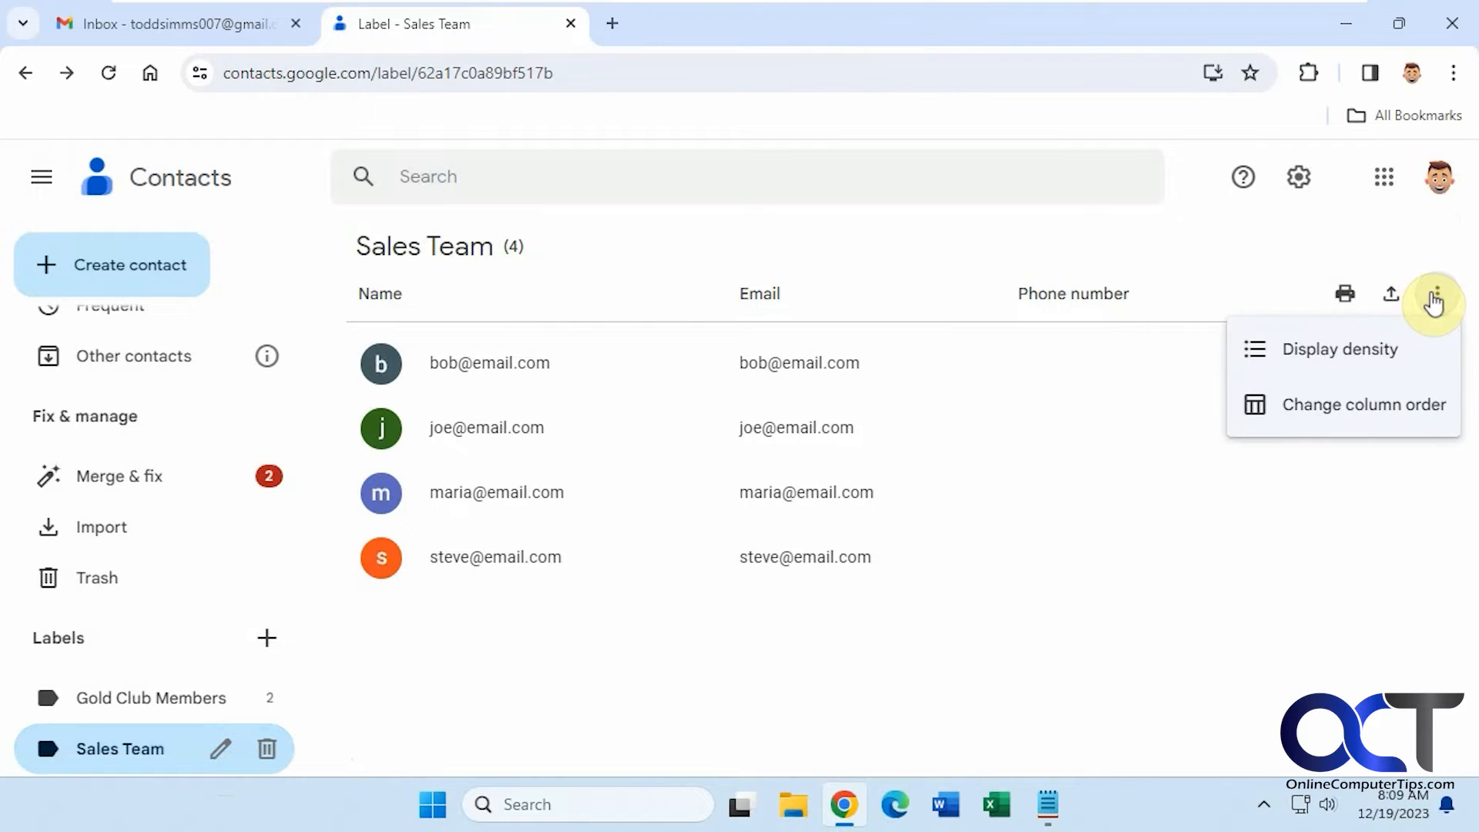
click(1434, 300)
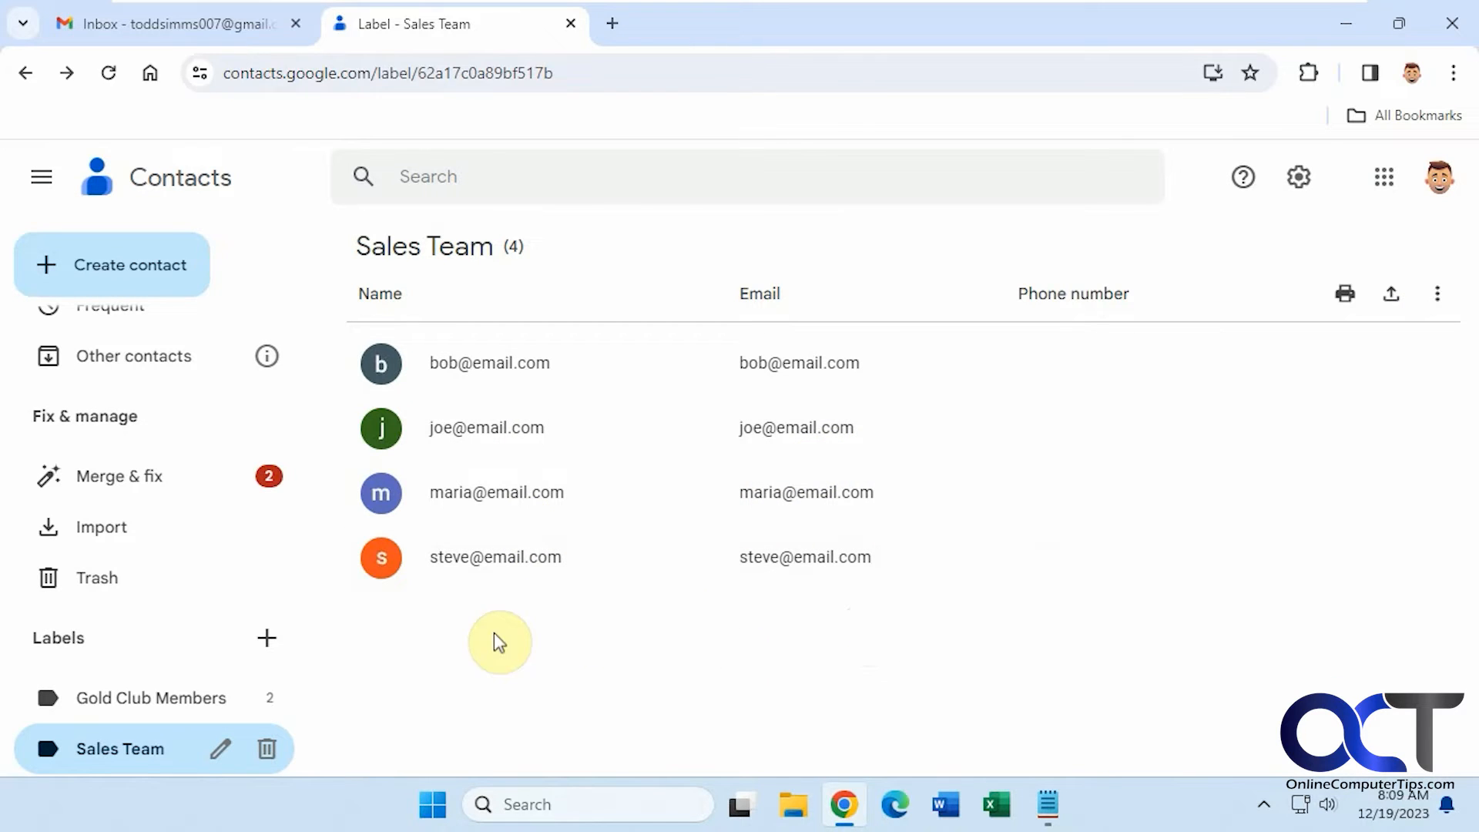
scroll(118, 335, up, 2)
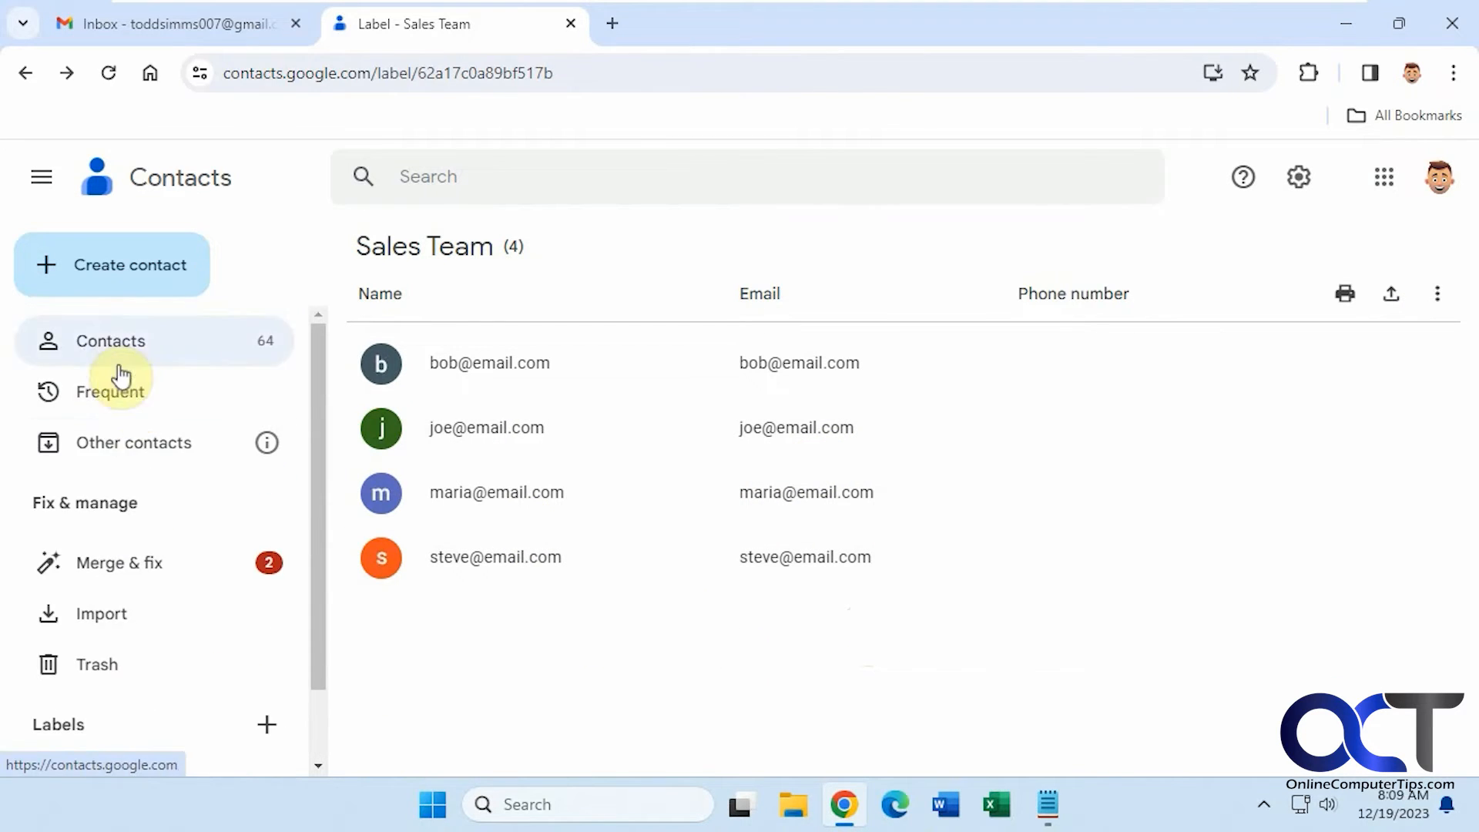
- Add Abby, the first contact in the full list, to the Sales Team label
click(121, 364)
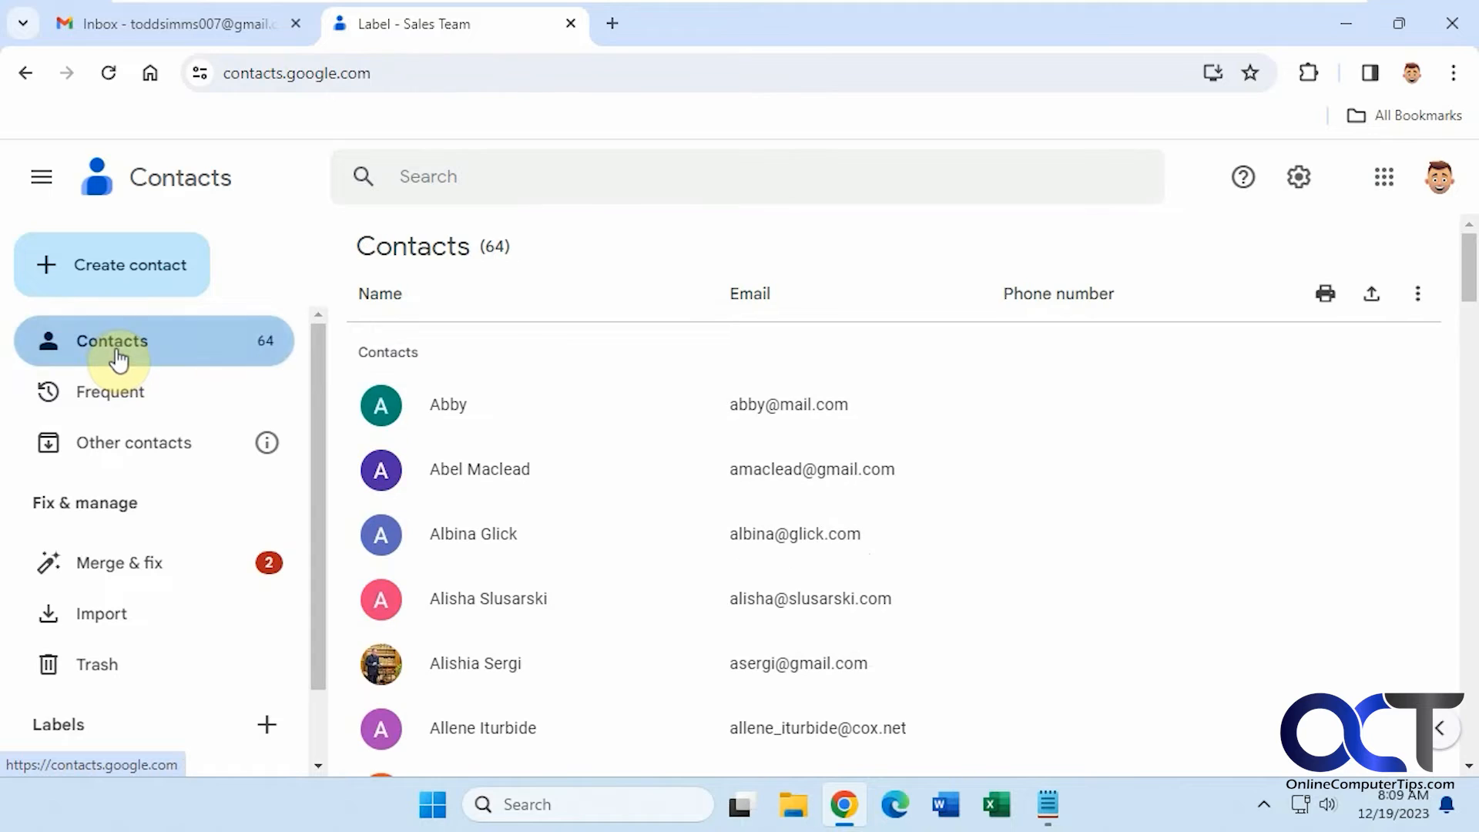
click(379, 405)
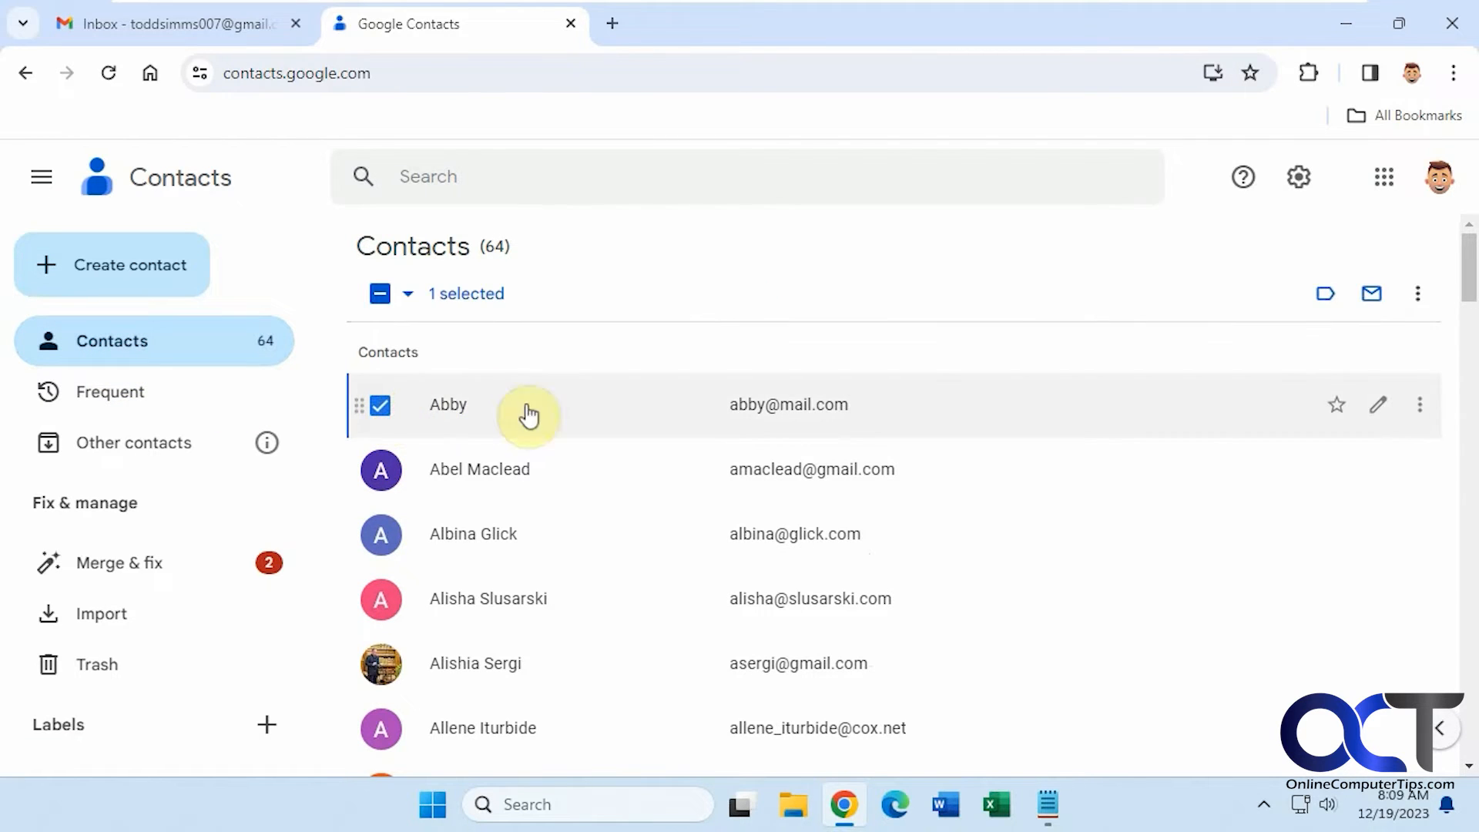
click(1407, 410)
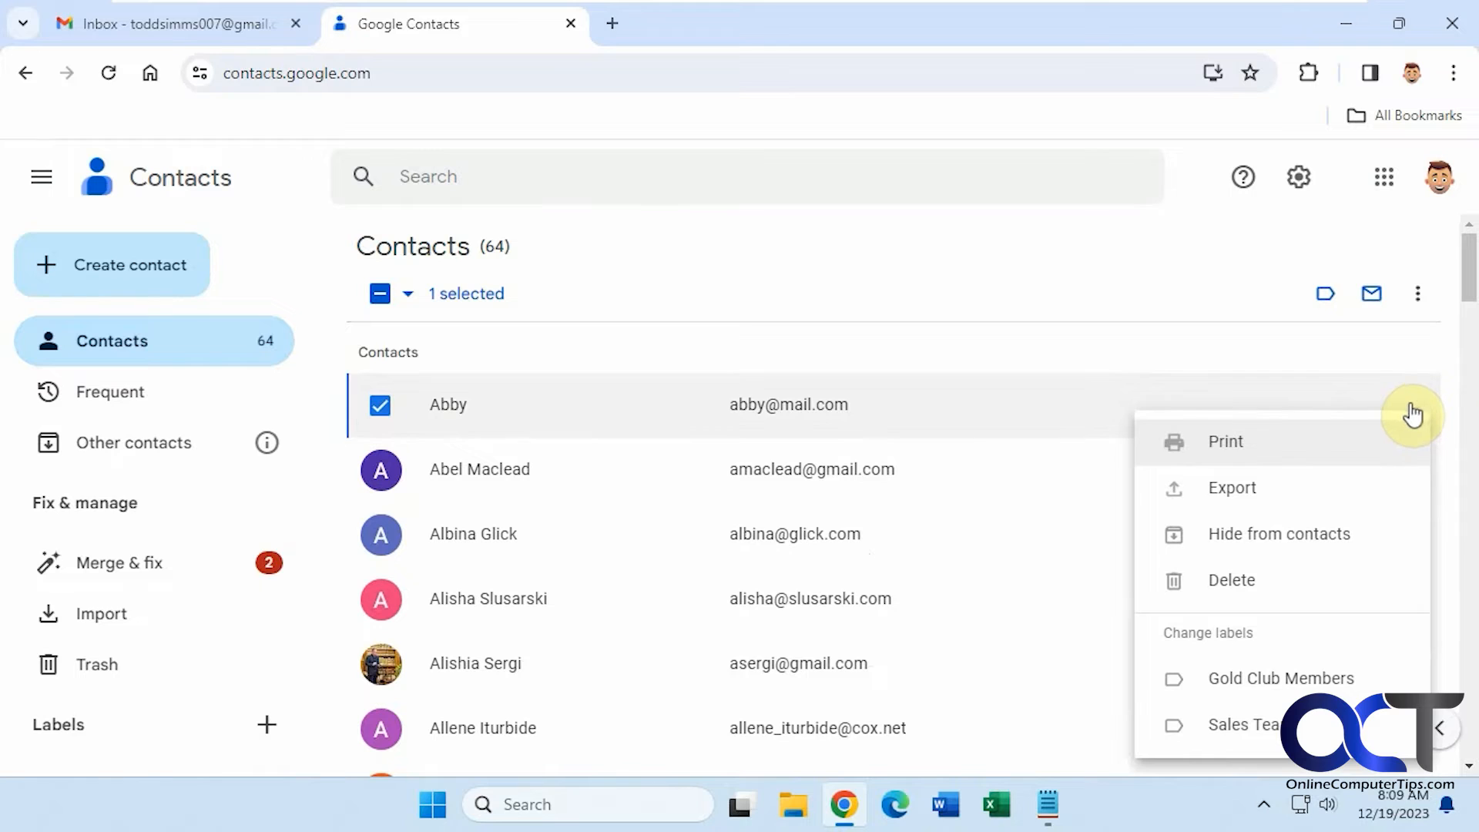
click(1248, 728)
click(1208, 292)
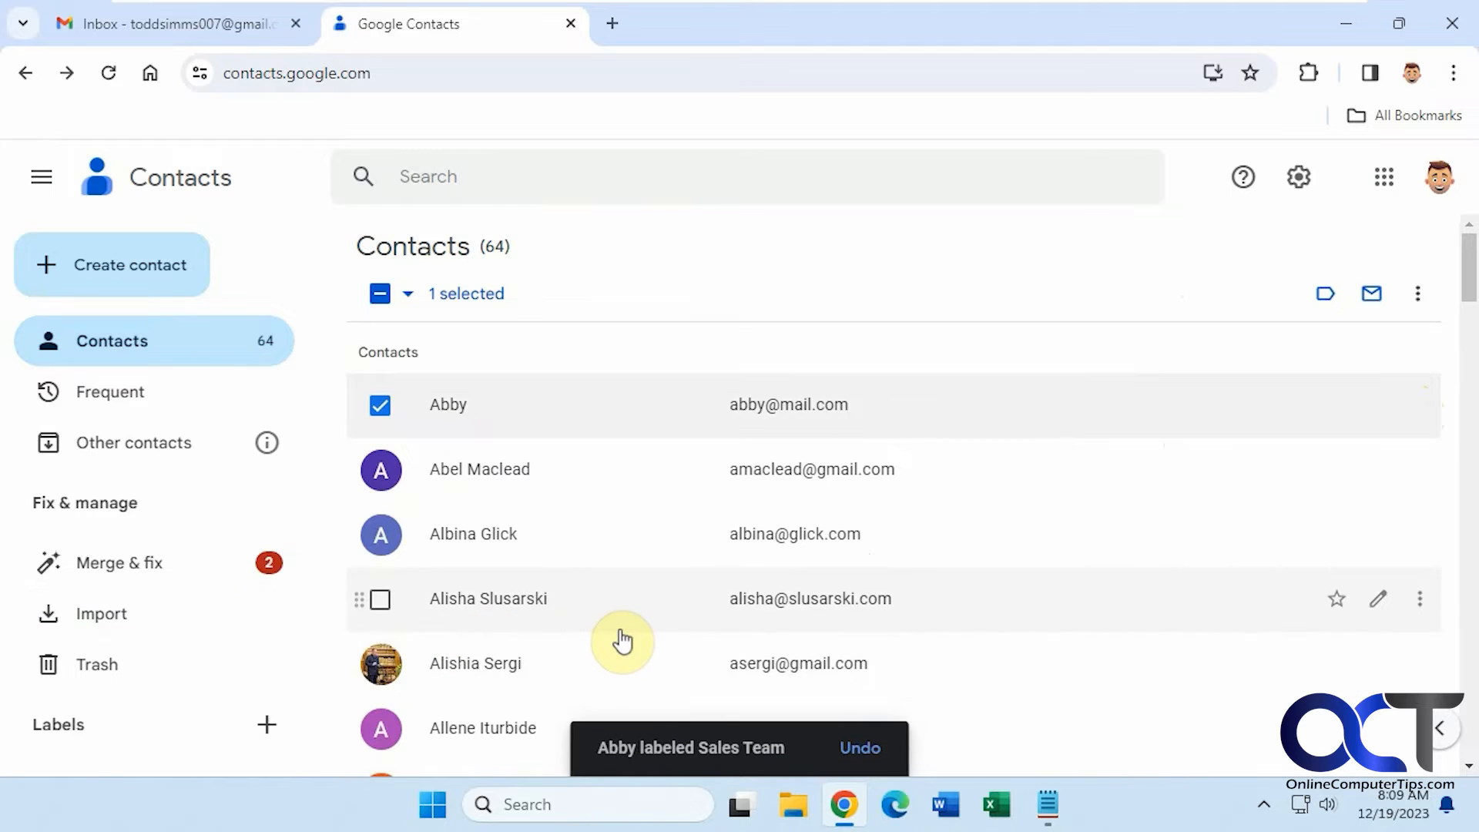
- Confirm Sales Team now lists five contacts, then bring the Gmail inbox forward
scroll(158, 697, down, 1)
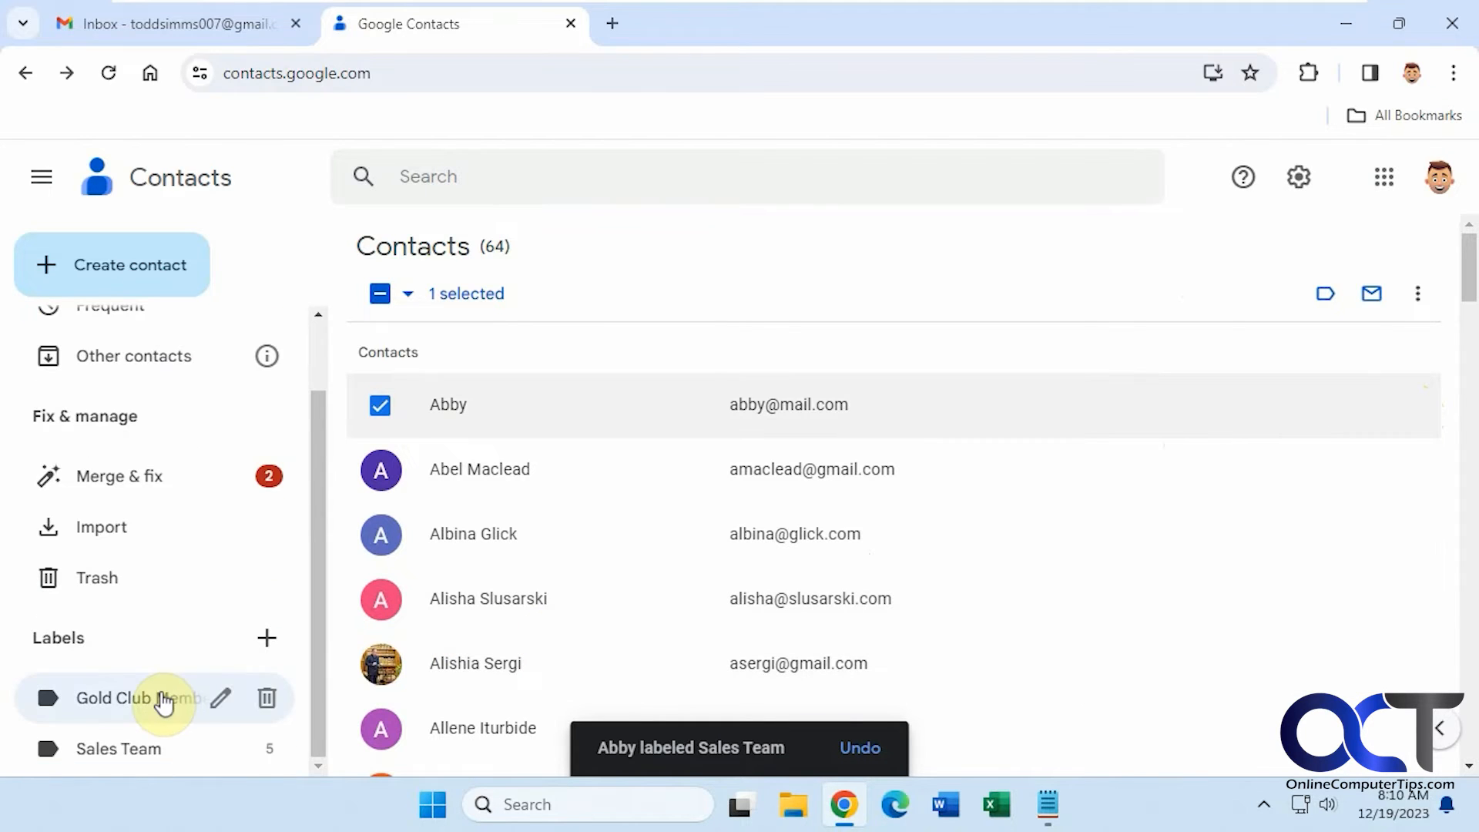
click(132, 751)
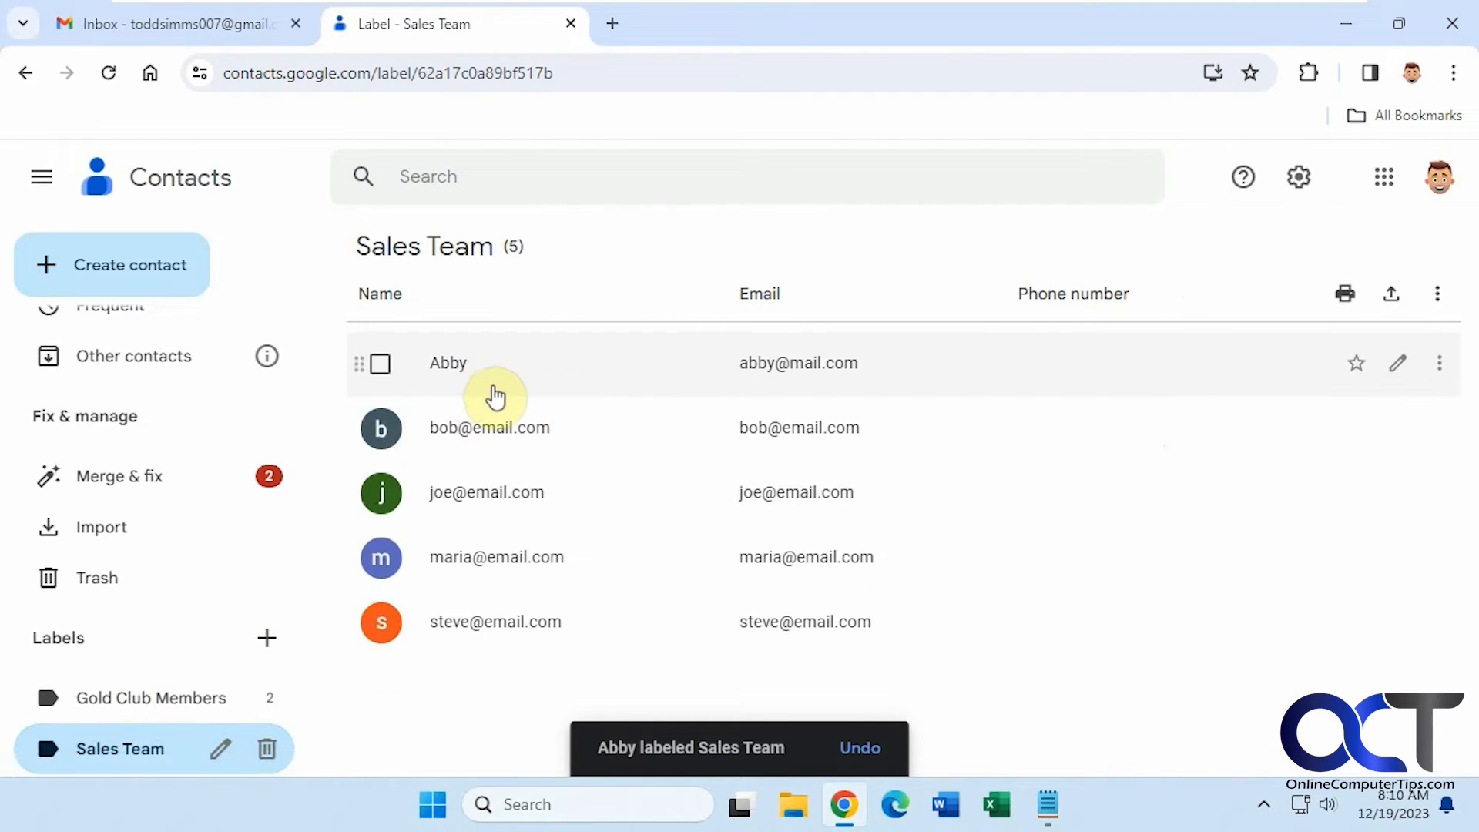
click(224, 17)
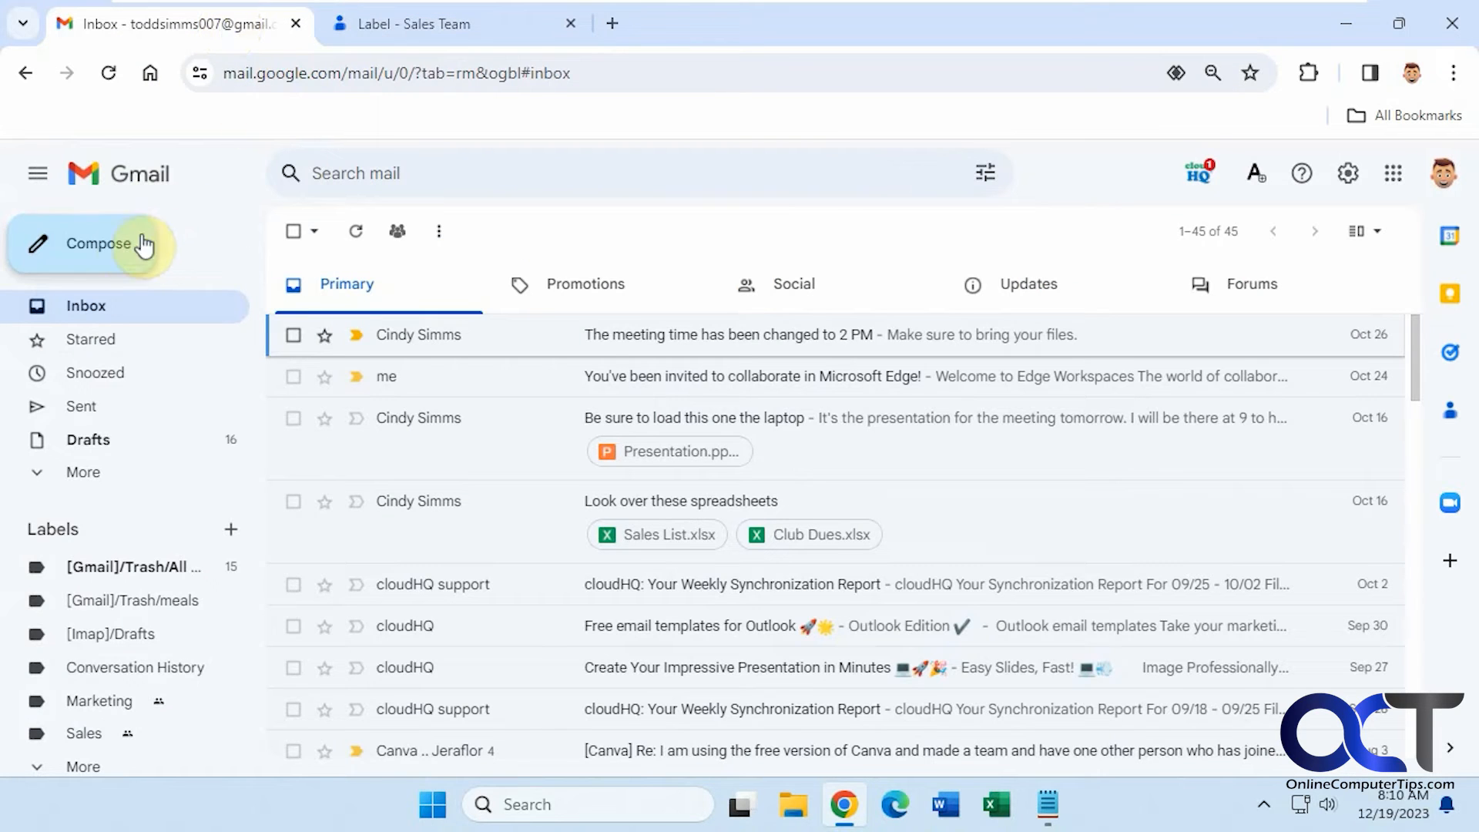
- Address a test email to the Sales Team group via 'sa', then discard it
click(115, 248)
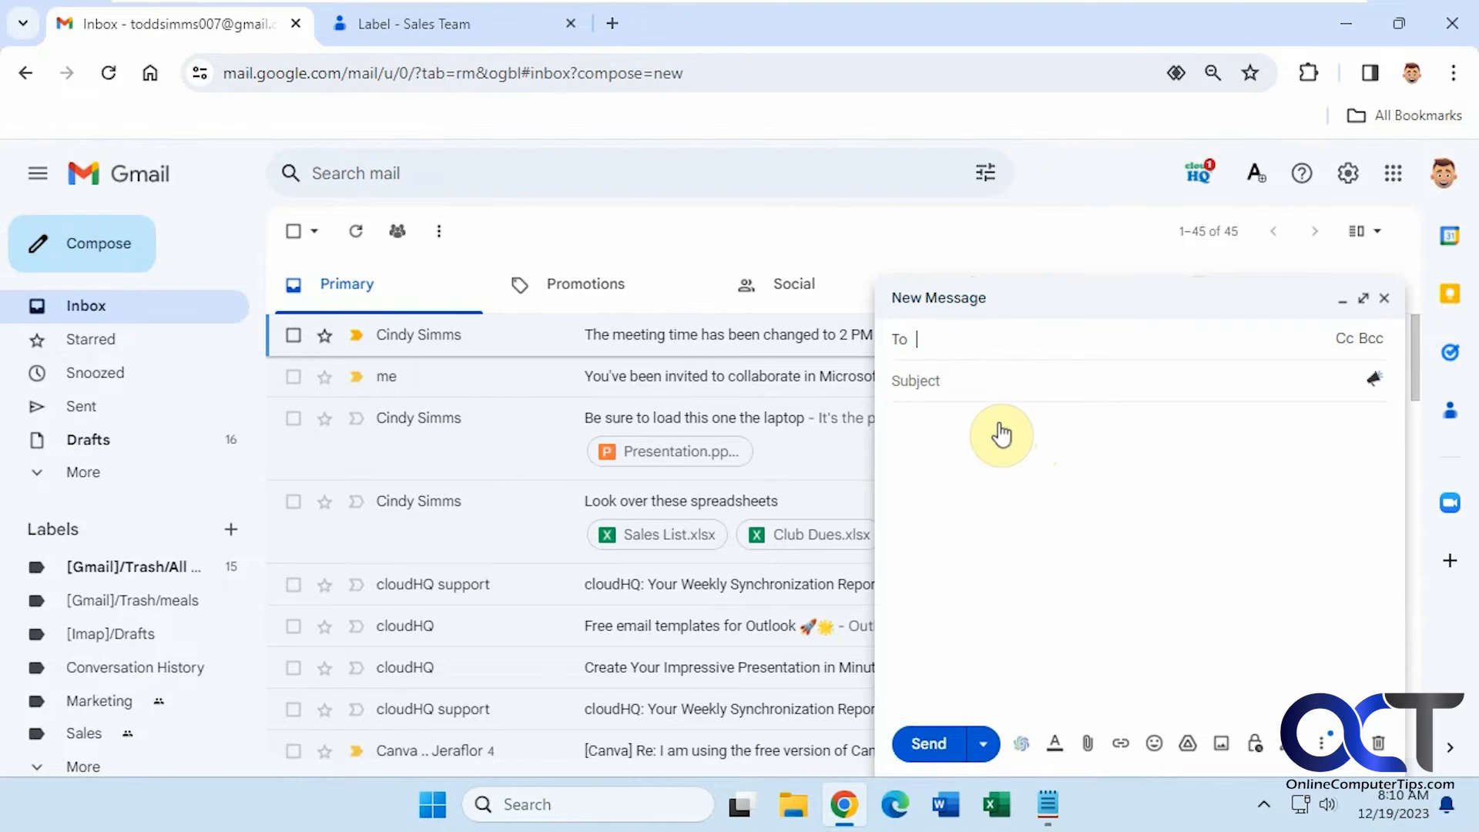
text(sa)
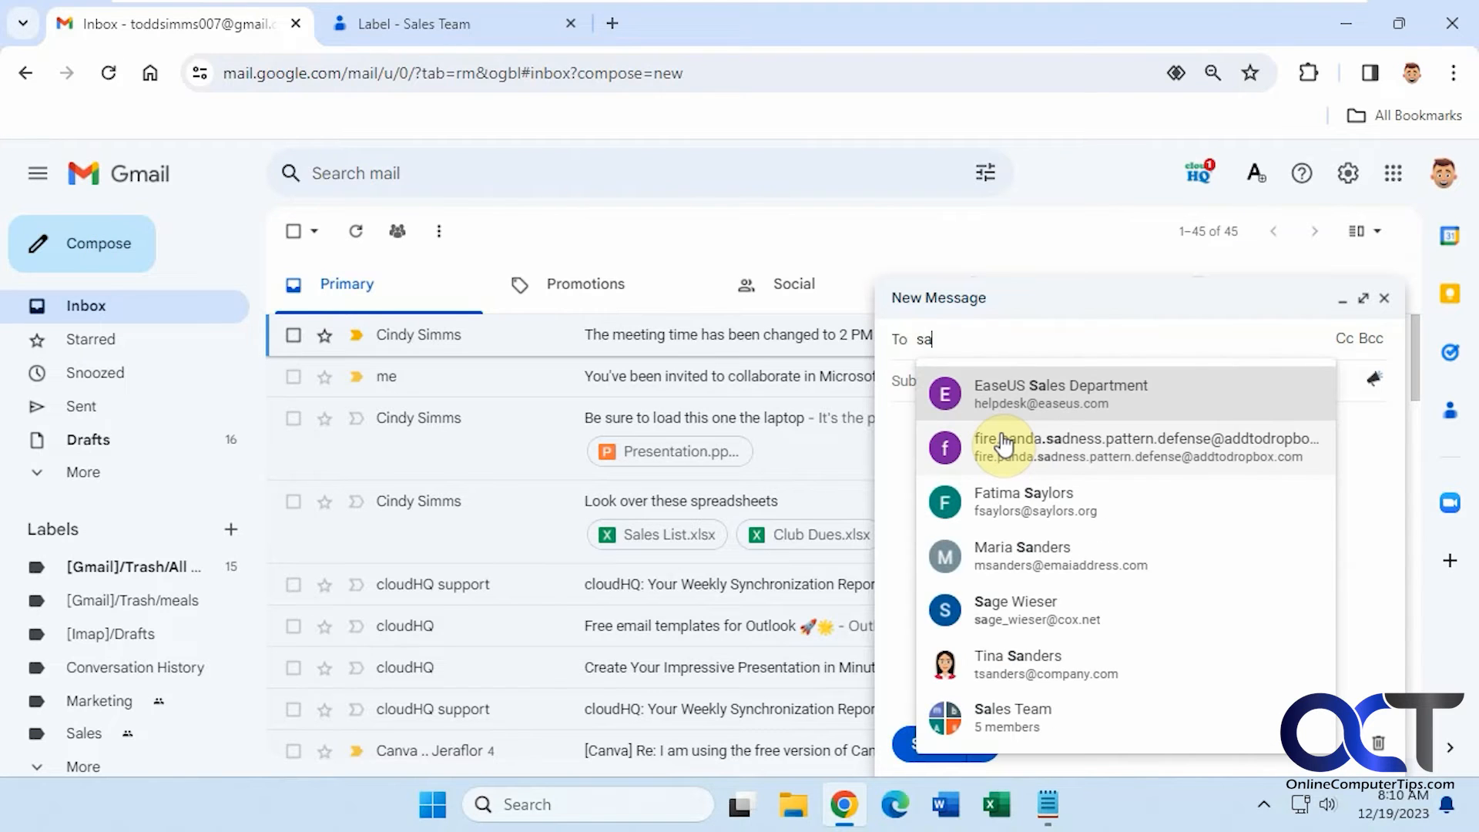
click(1047, 720)
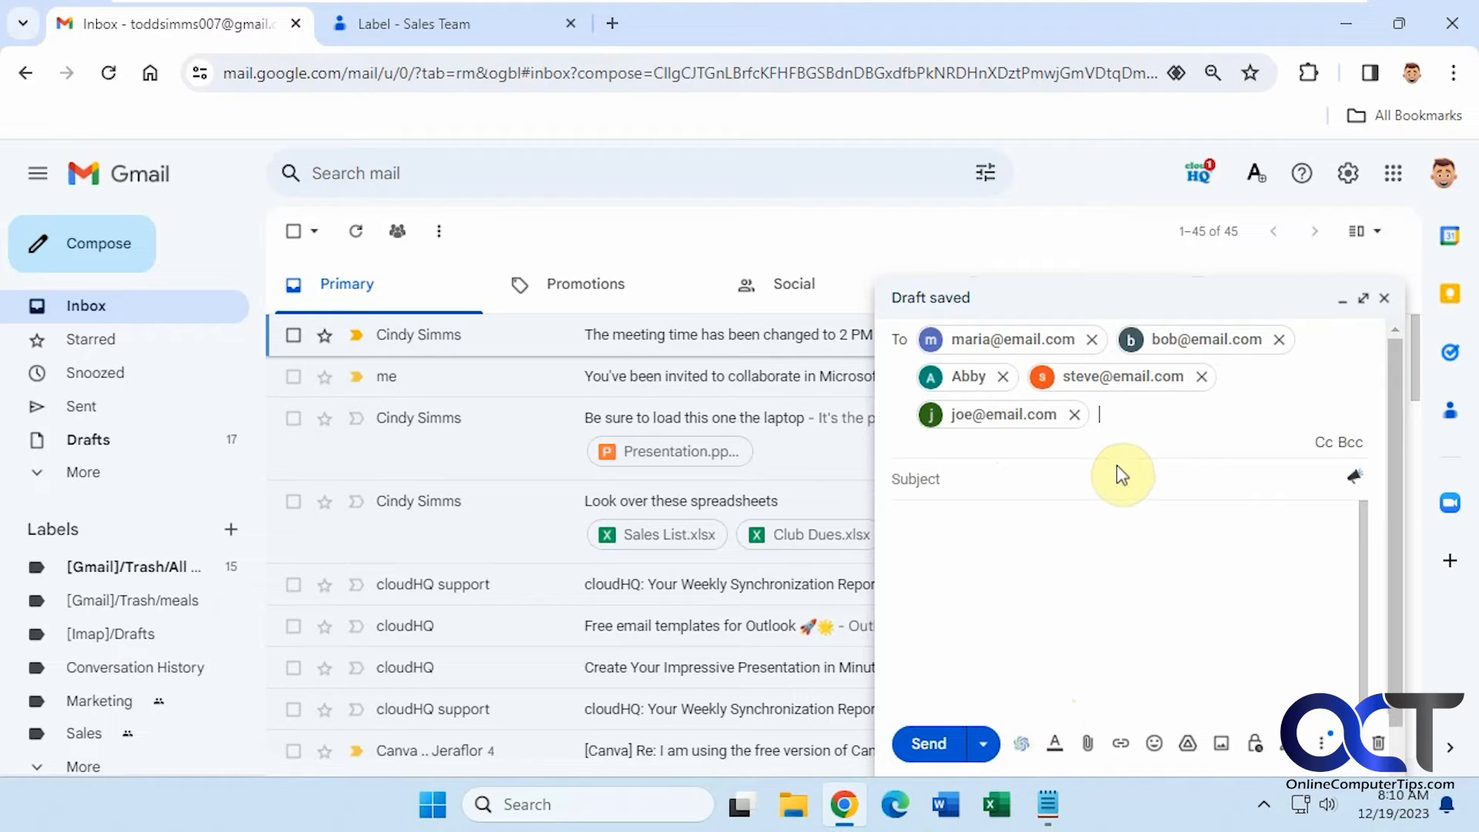
click(1380, 744)
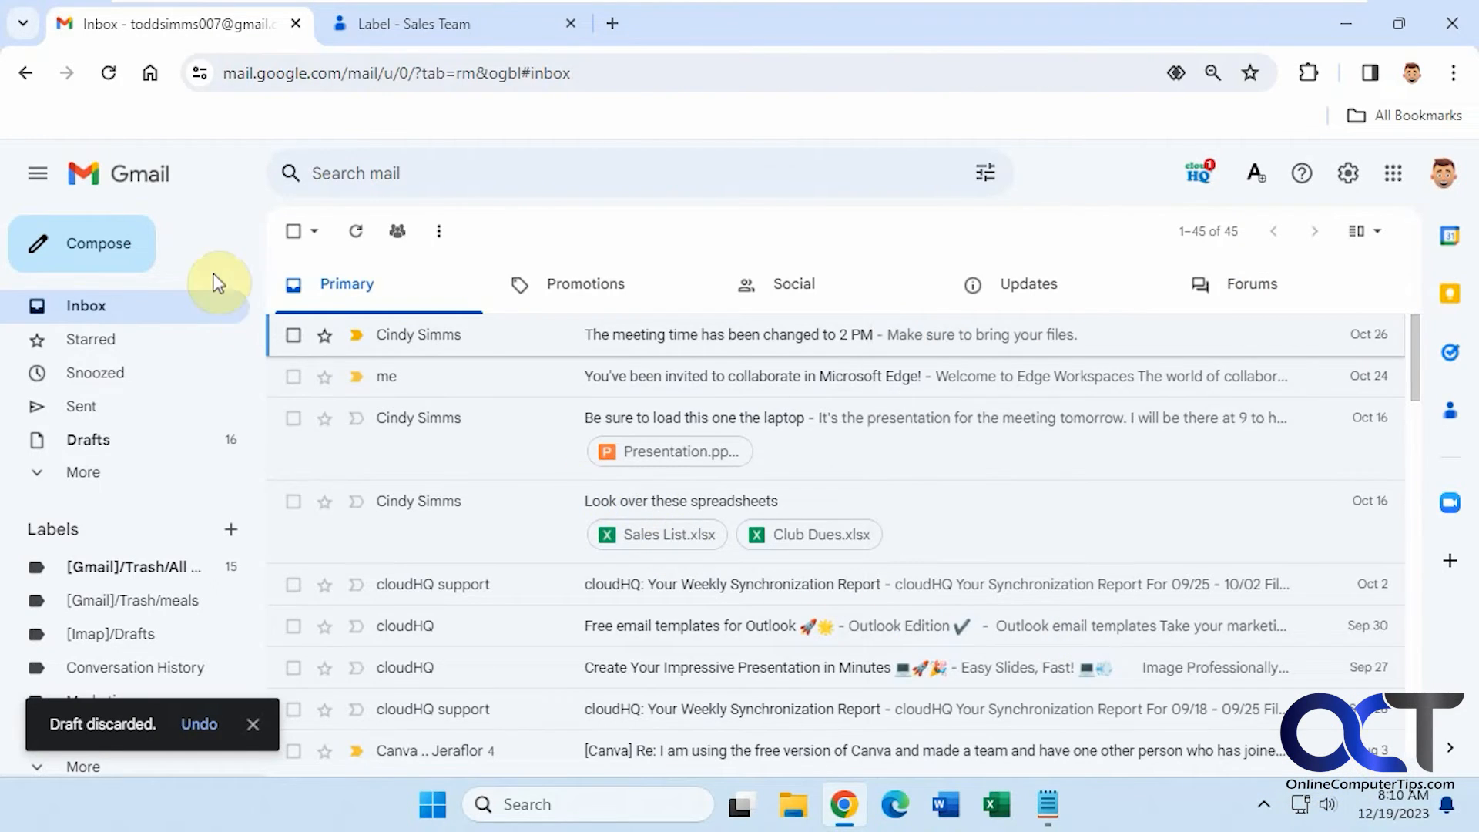
- Save a draft to Abby, bob, maria and steve by inserting Sales Team minus joe
click(133, 248)
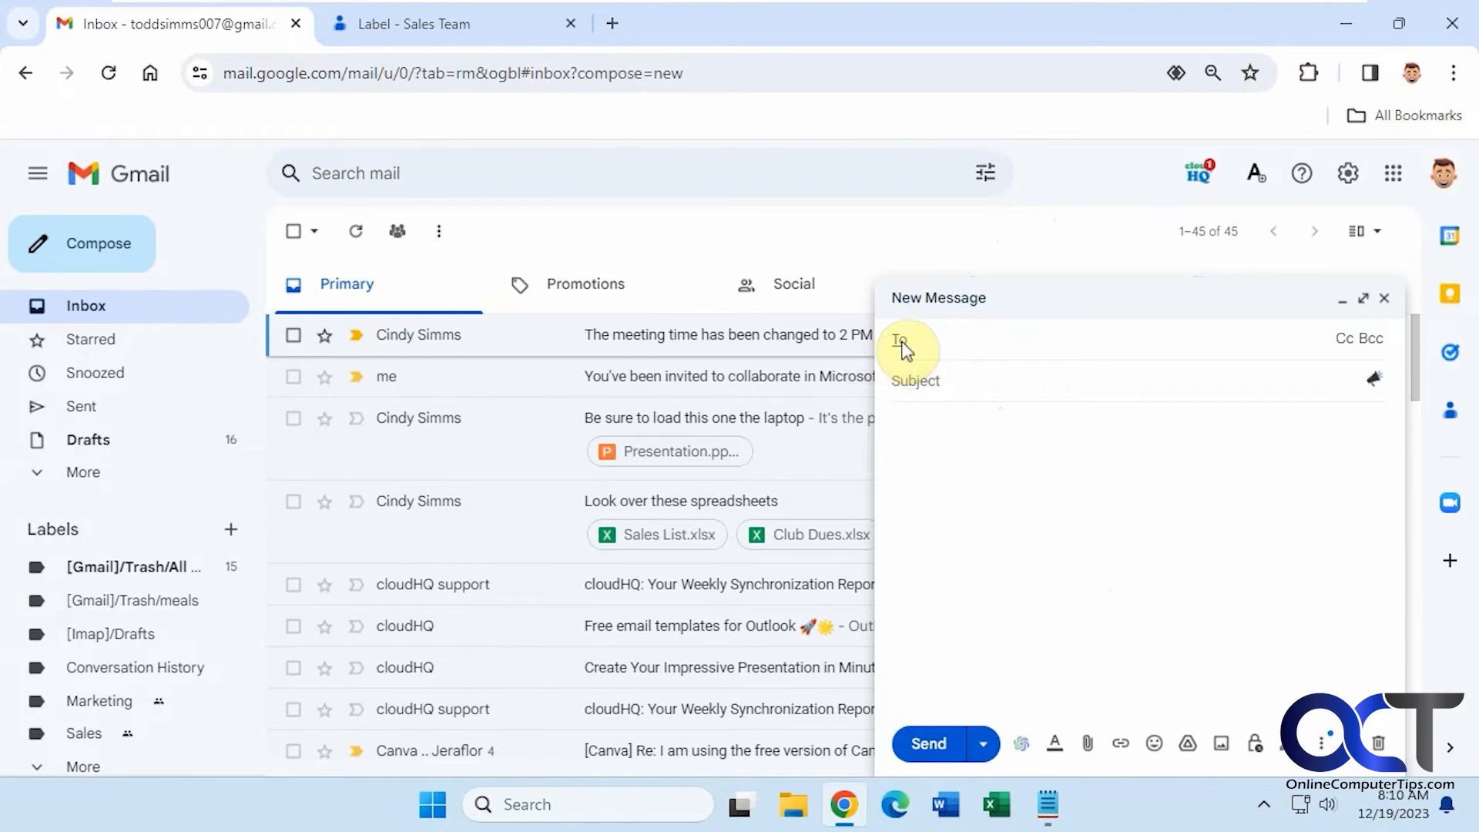
click(898, 337)
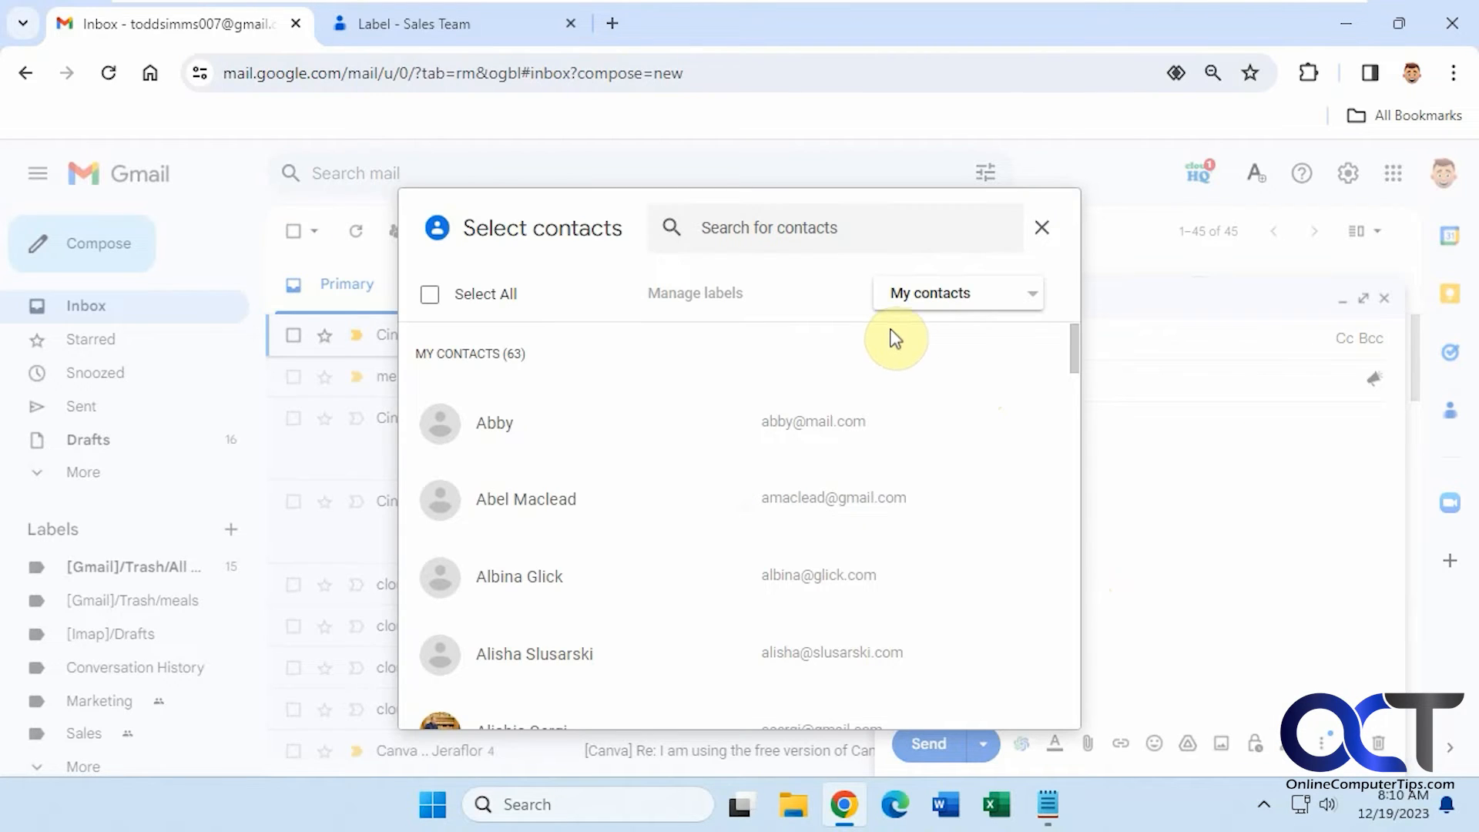
click(948, 293)
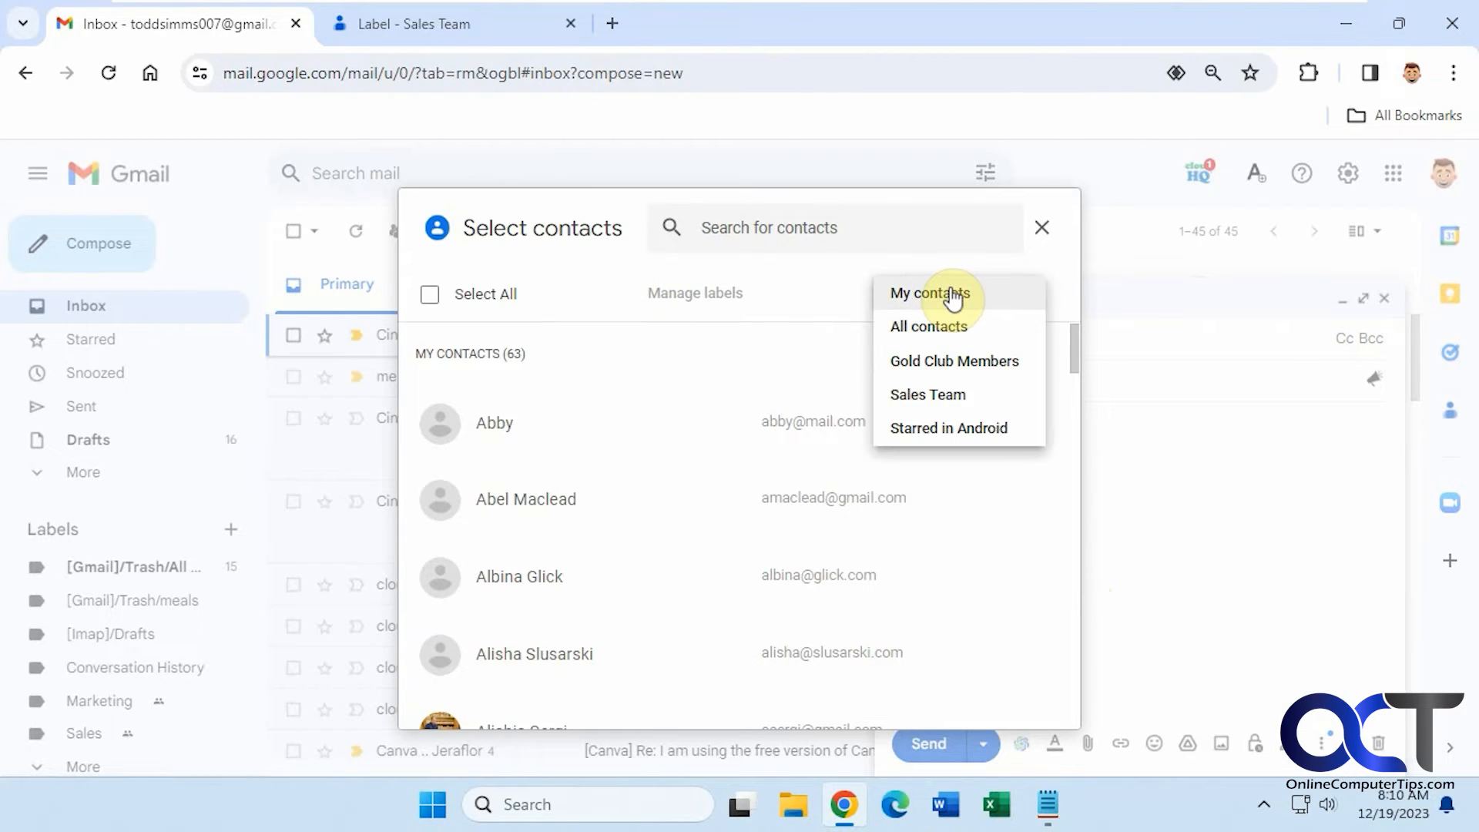
click(953, 405)
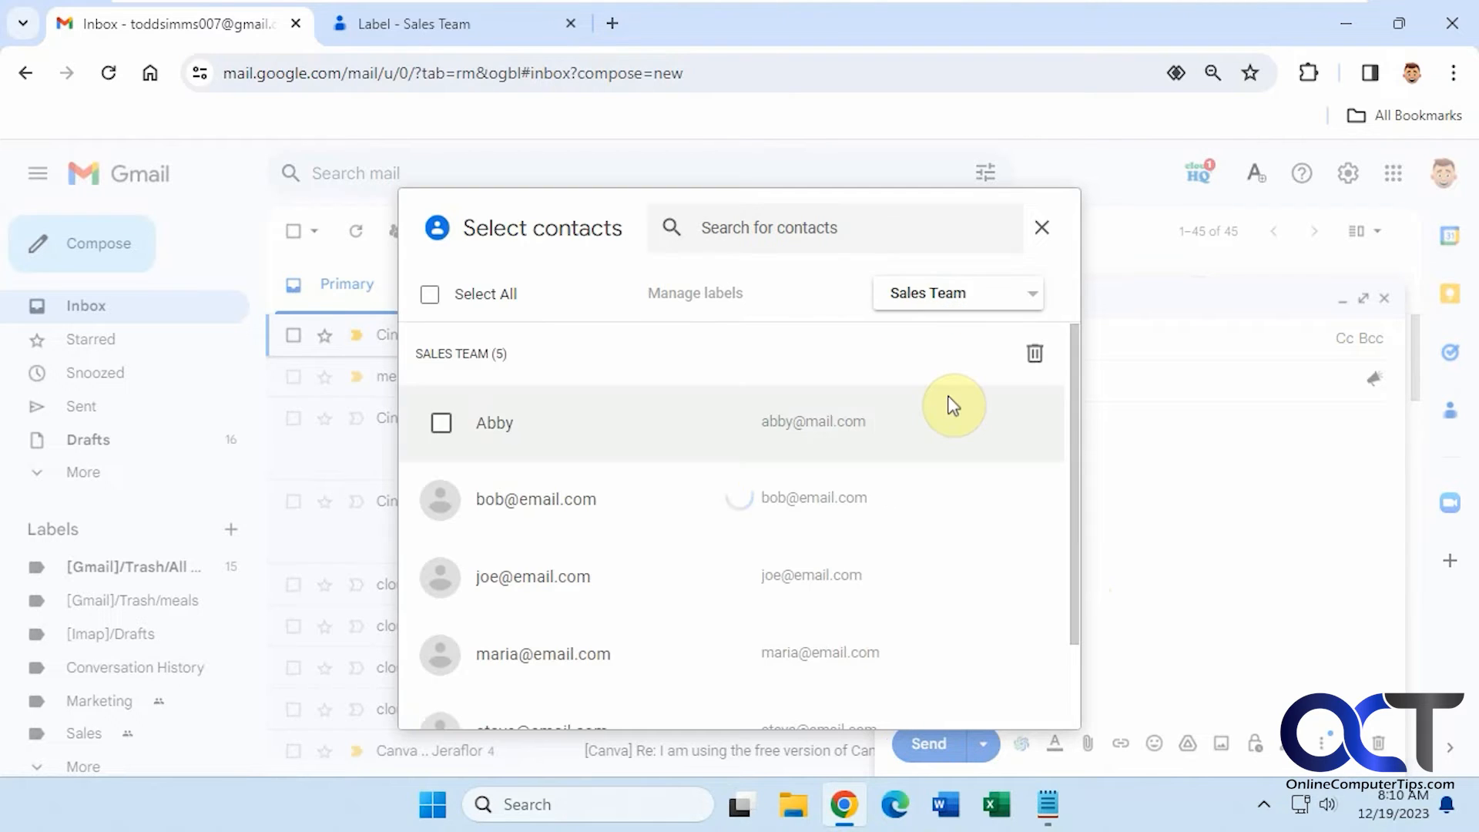
click(429, 295)
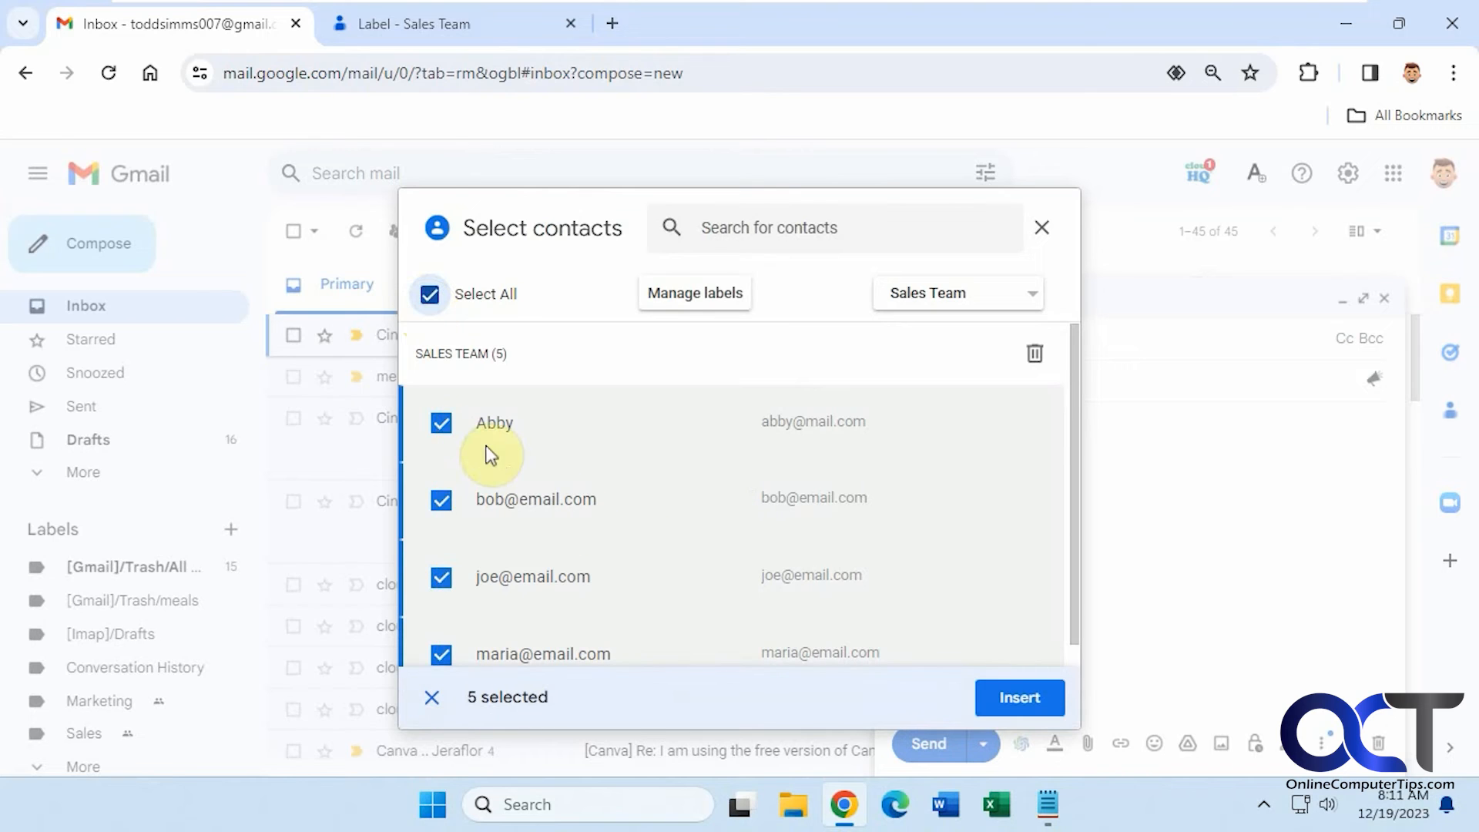
click(1015, 702)
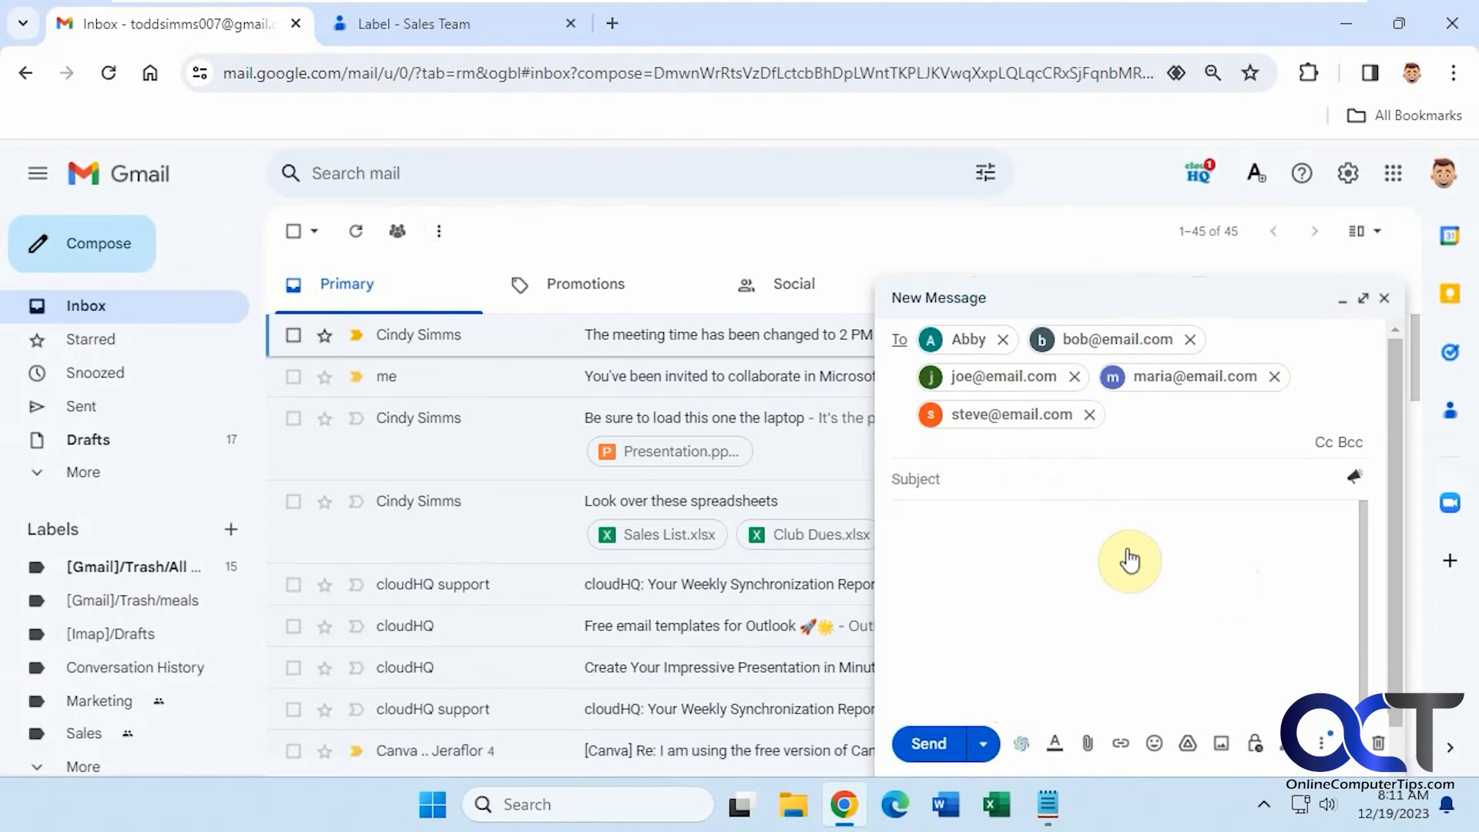
click(1075, 376)
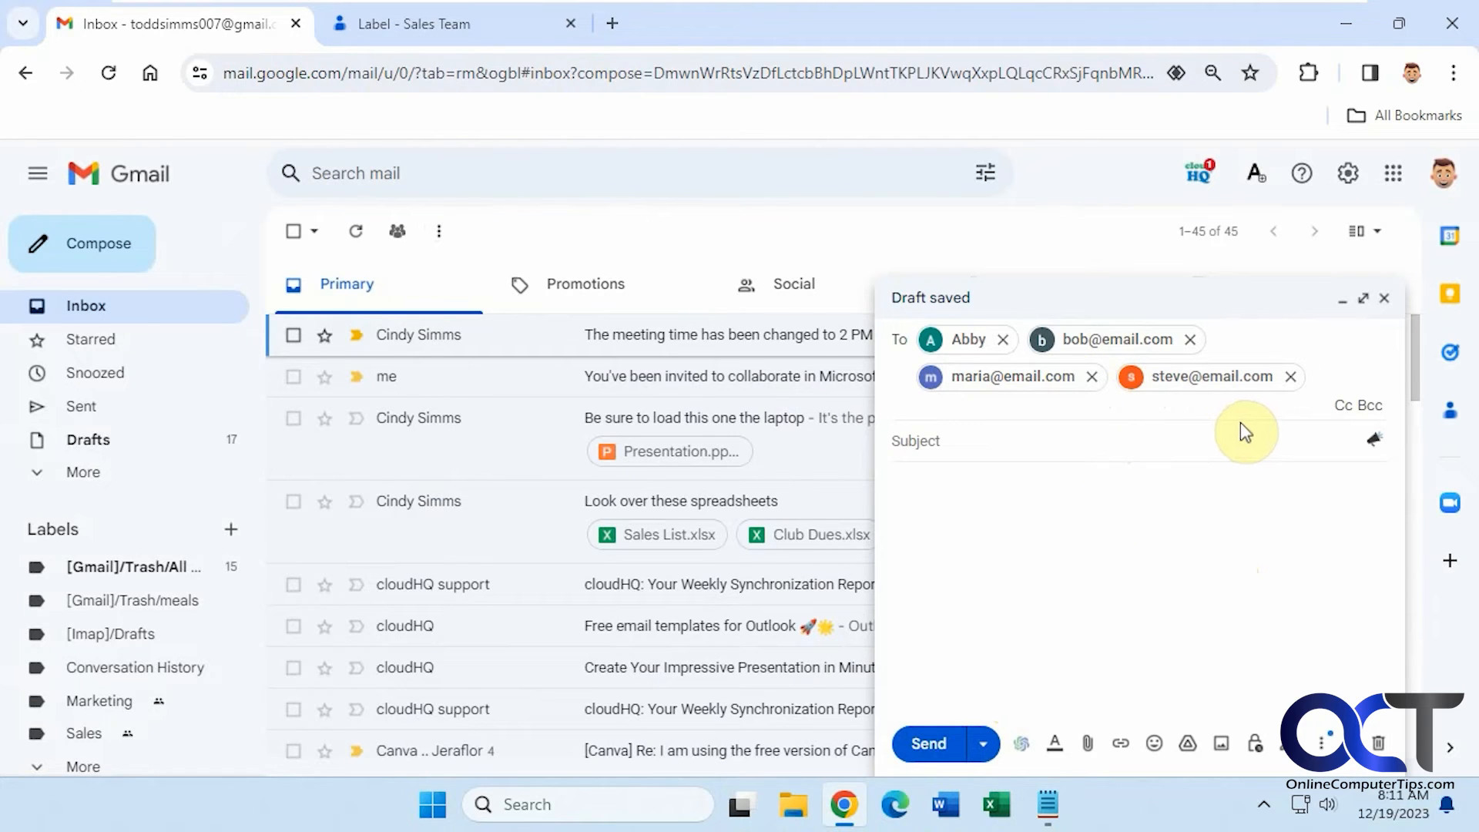
click(1387, 299)
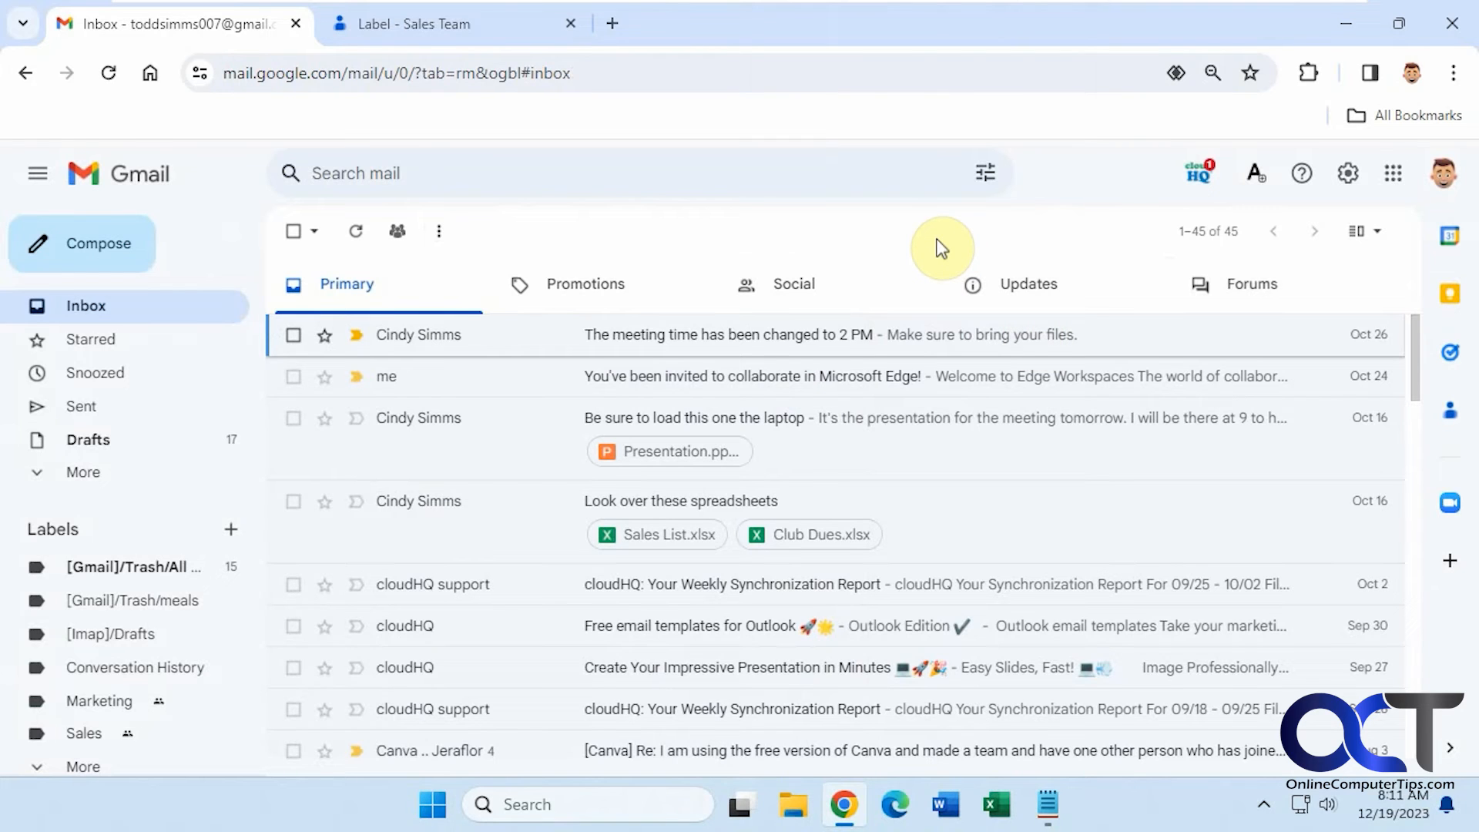
- Reopen Google Contacts from the Gmail apps launcher and start a multiple-contacts entry
click(570, 23)
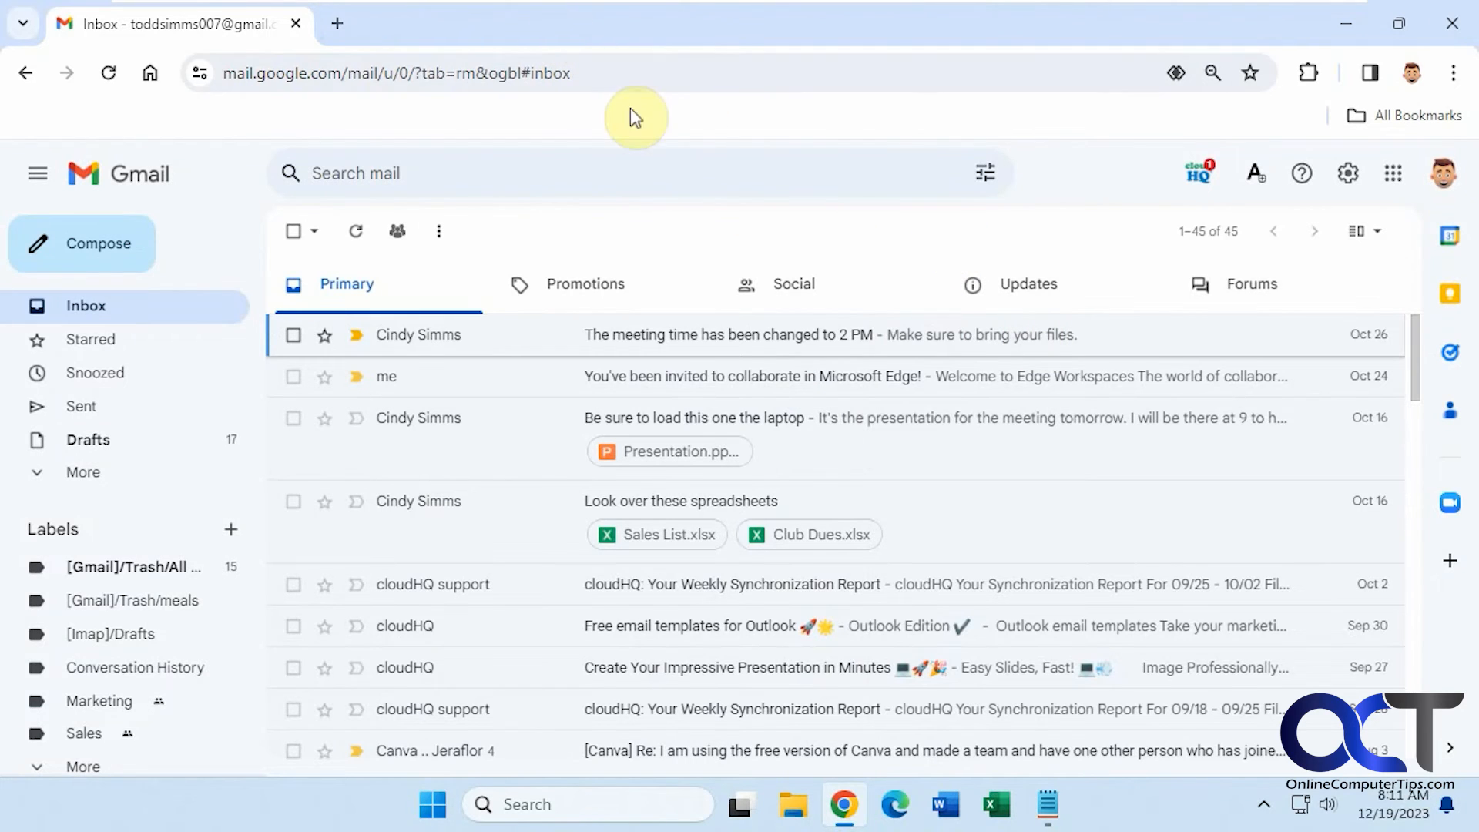
click(1394, 177)
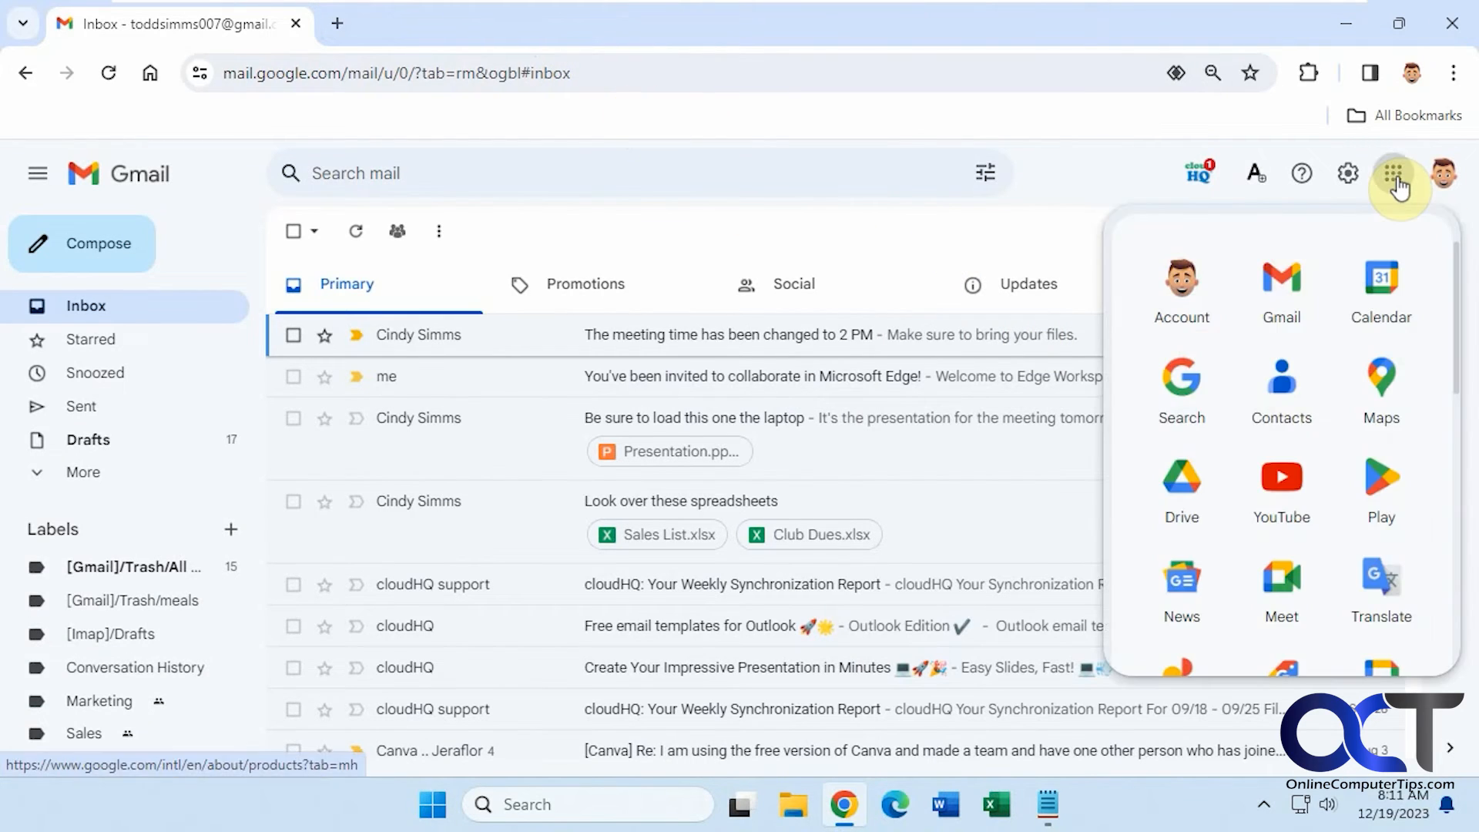
click(1282, 397)
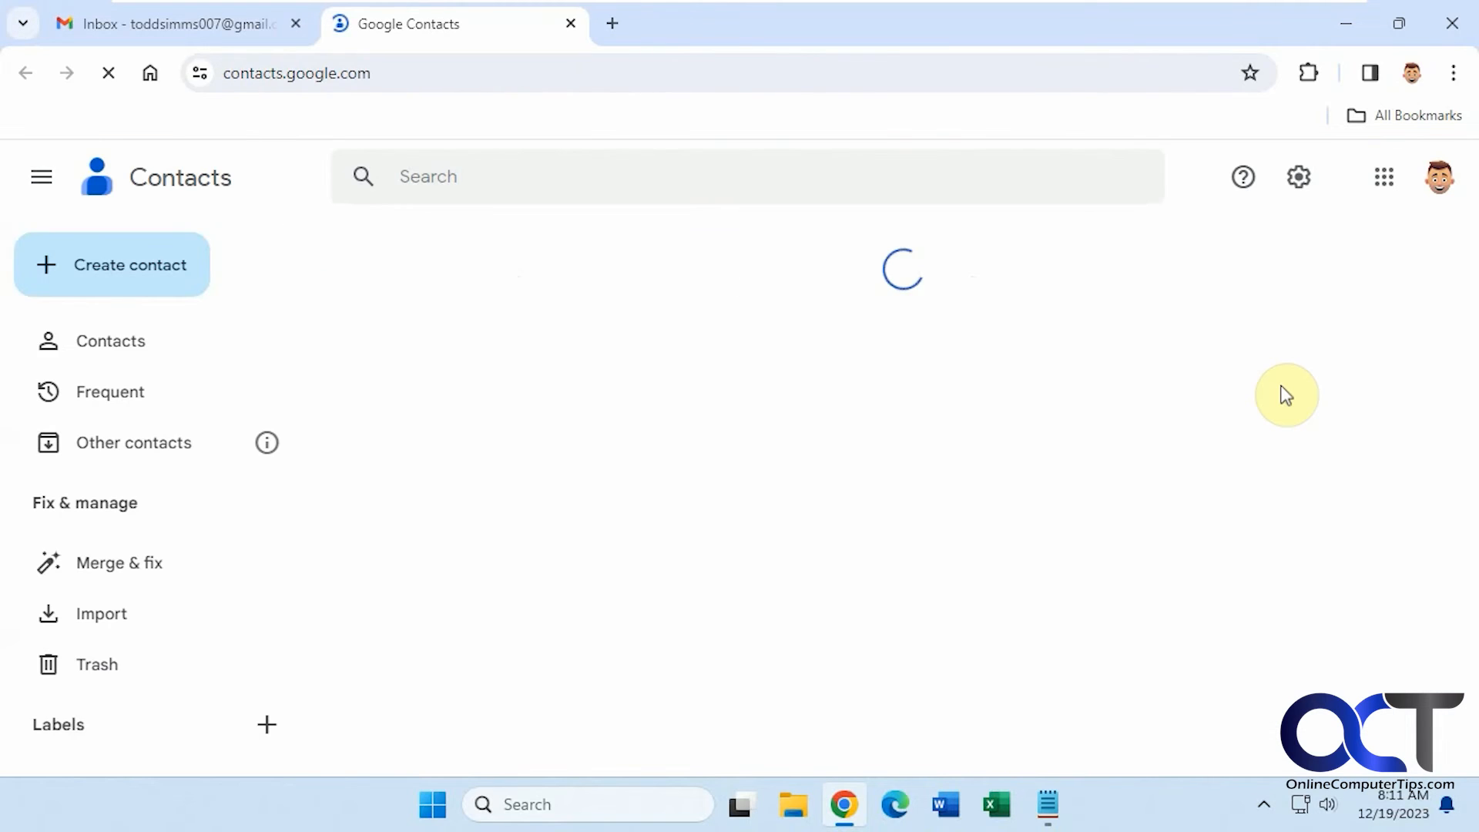
click(147, 266)
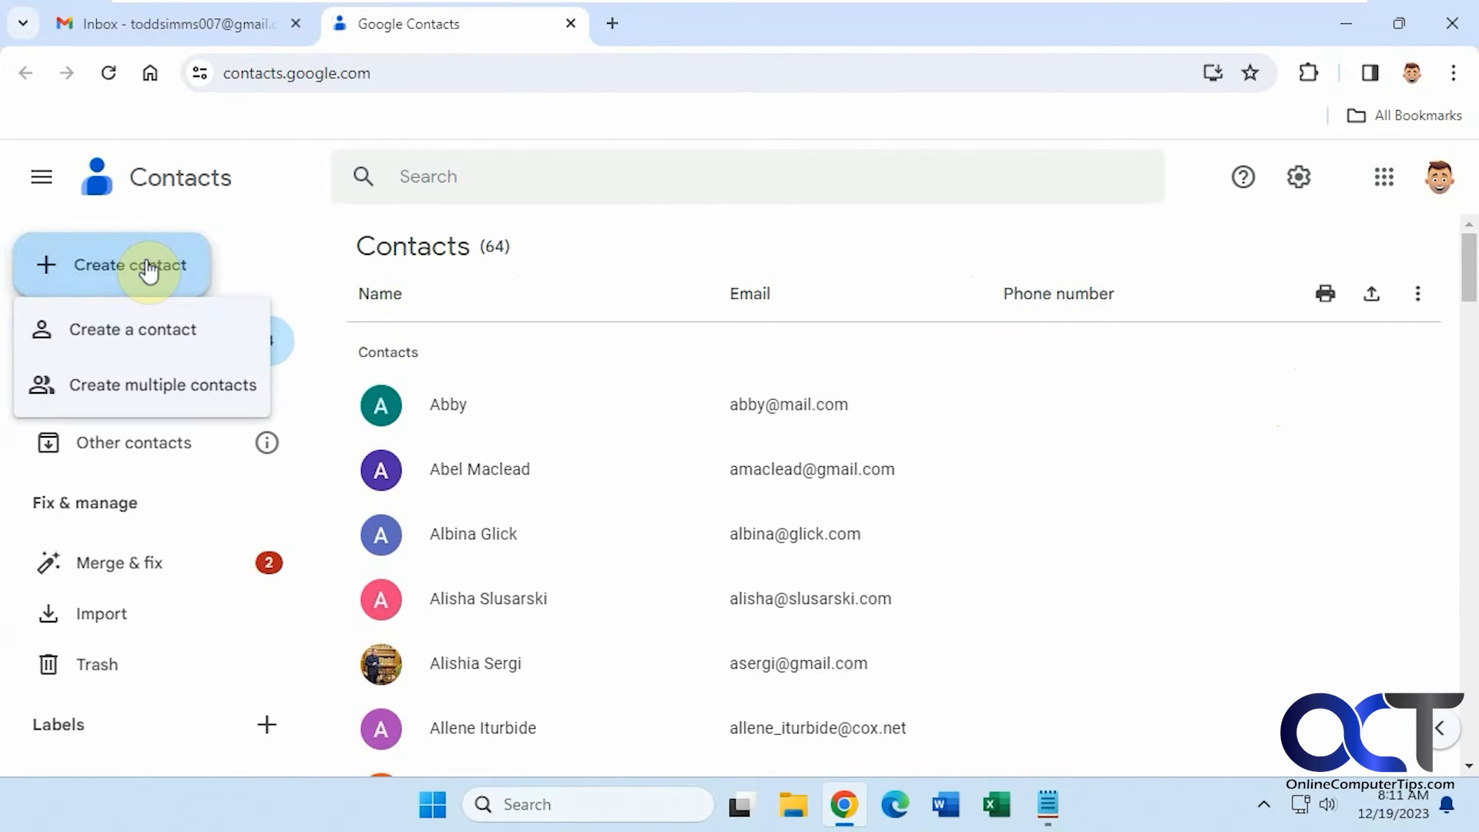
click(160, 385)
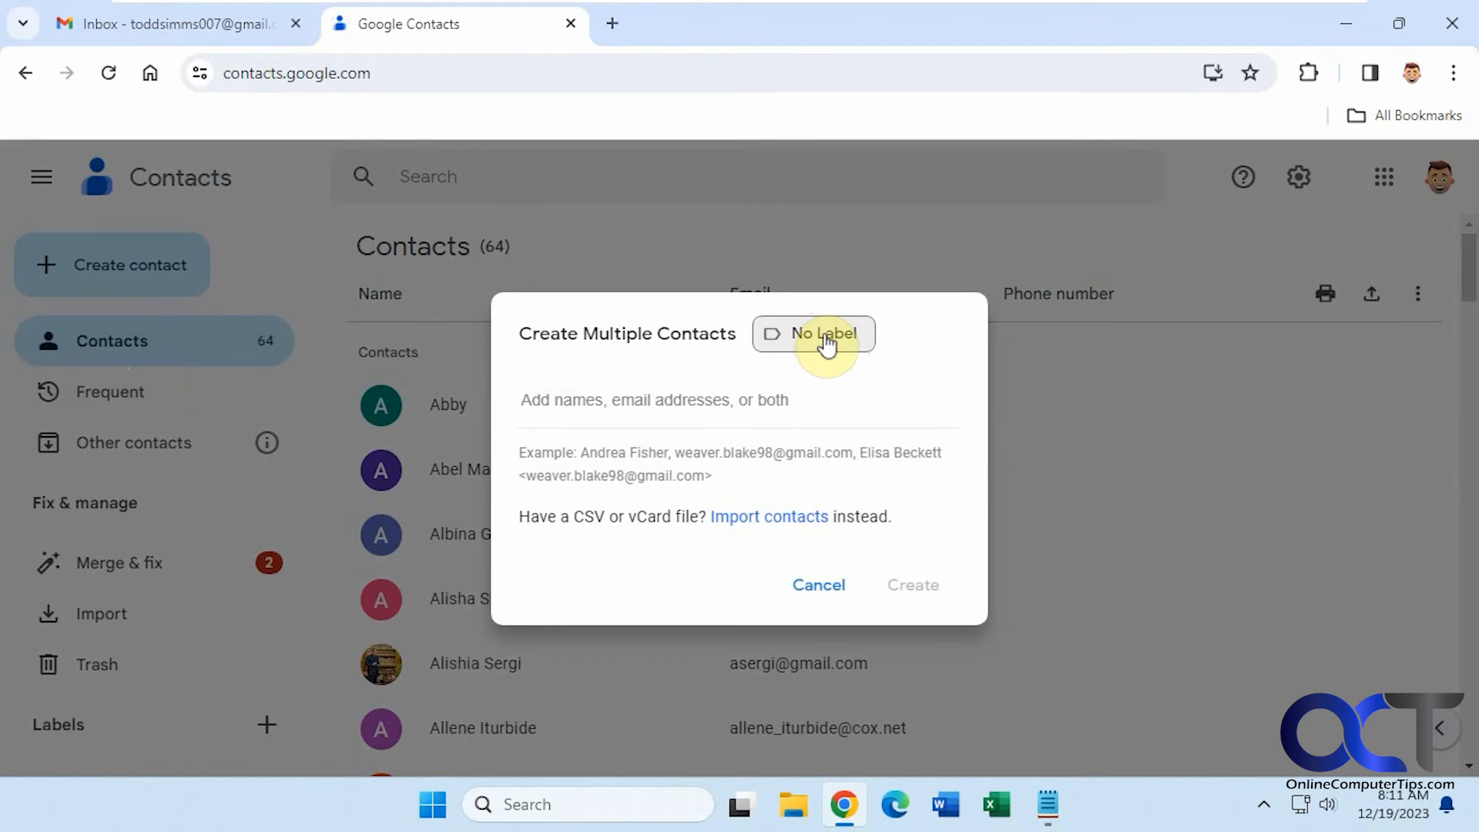
- Create a new label named 'test' without adding contacts, then return to Gmail
click(825, 343)
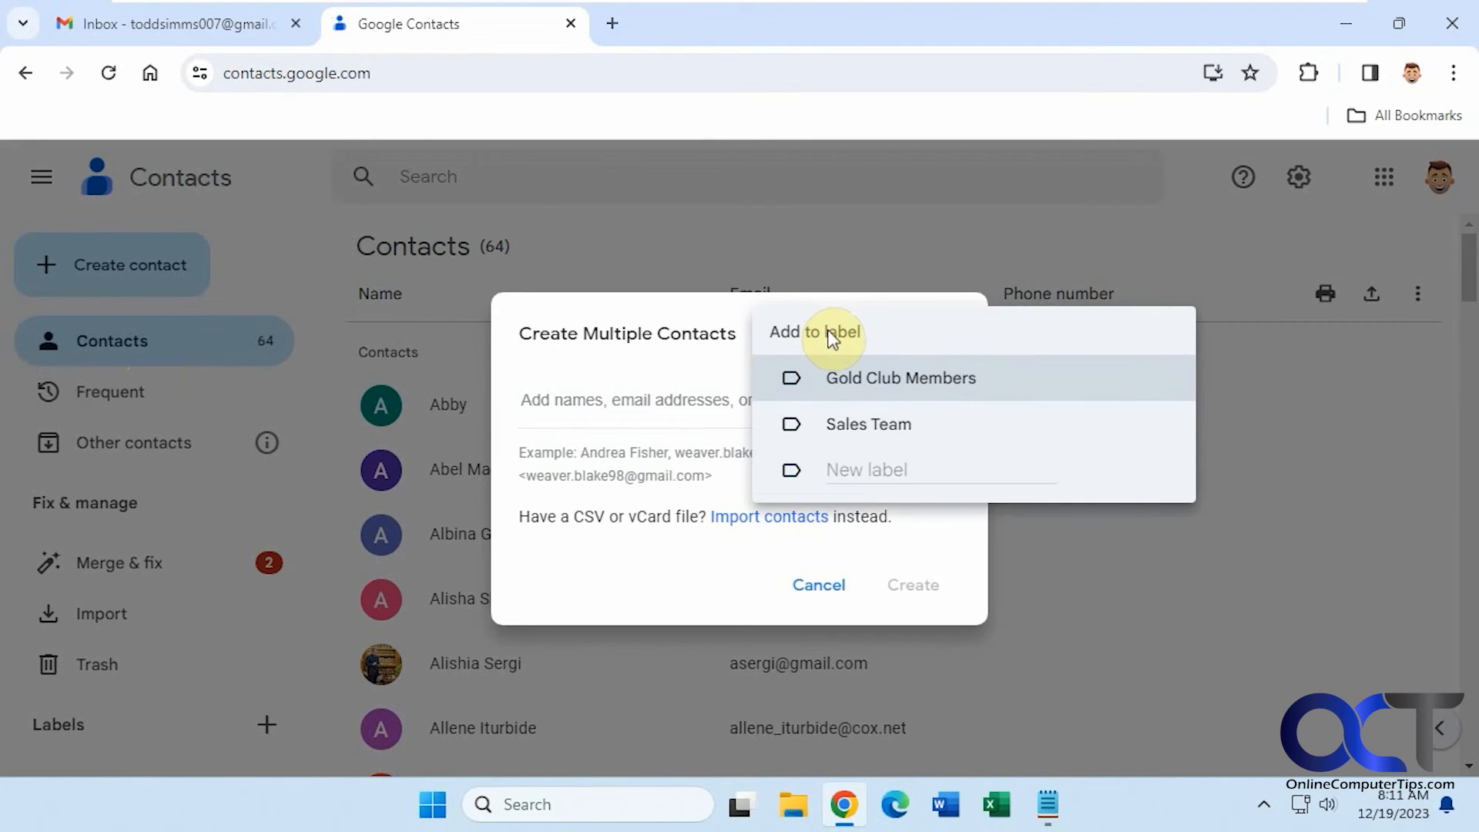
click(898, 472)
text(test)
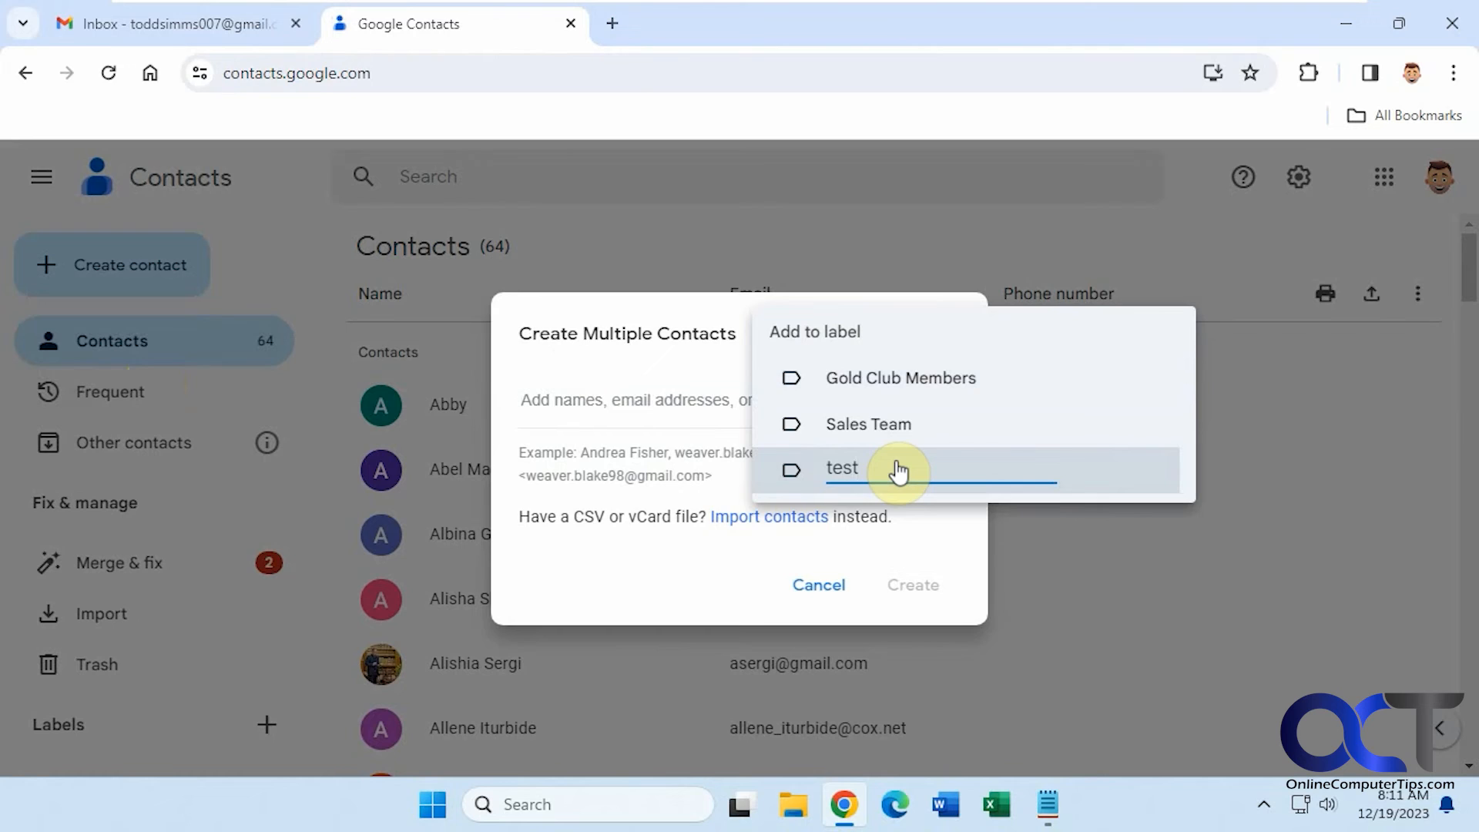
key(Return)
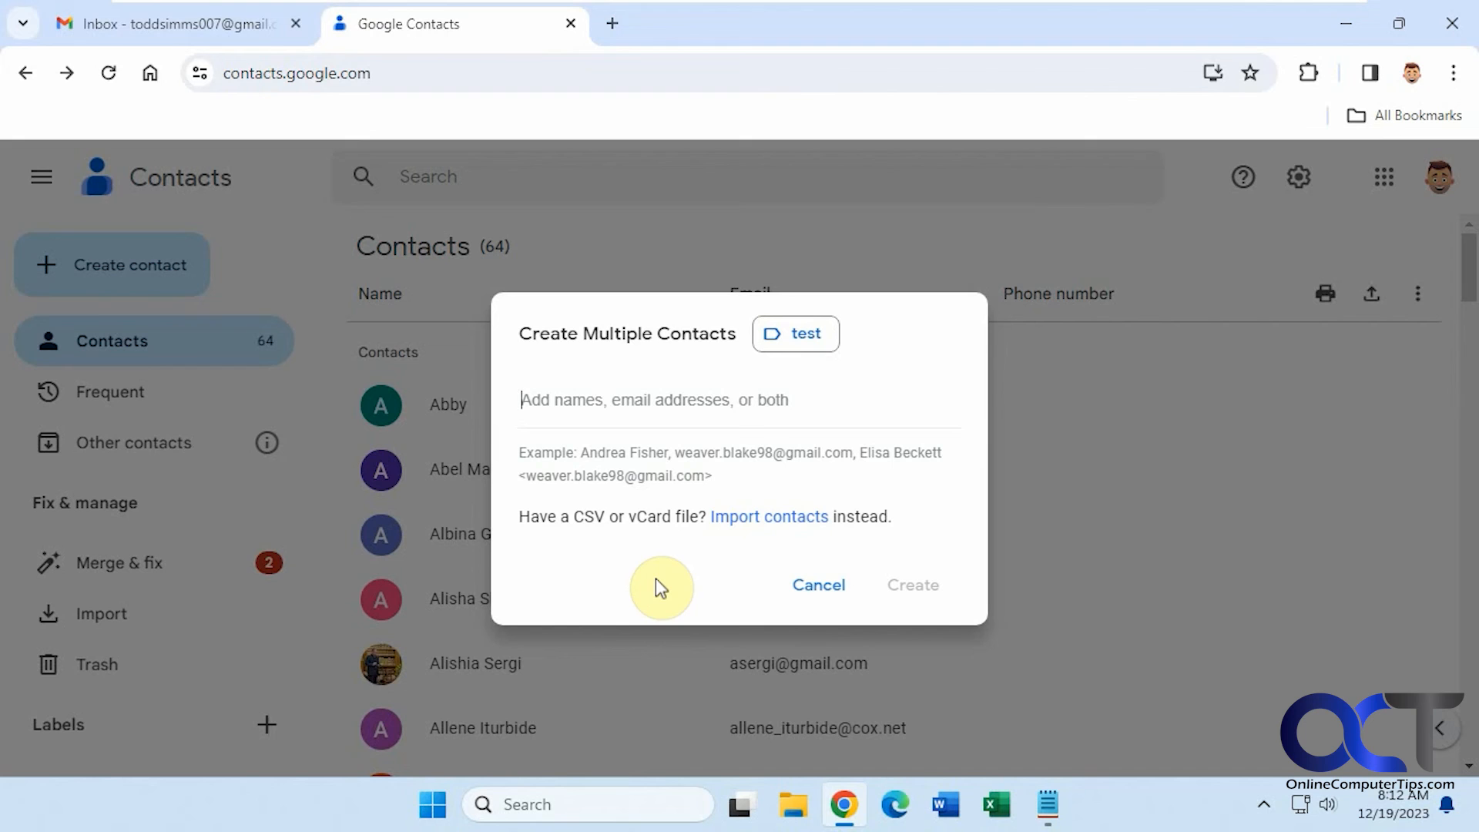
click(821, 589)
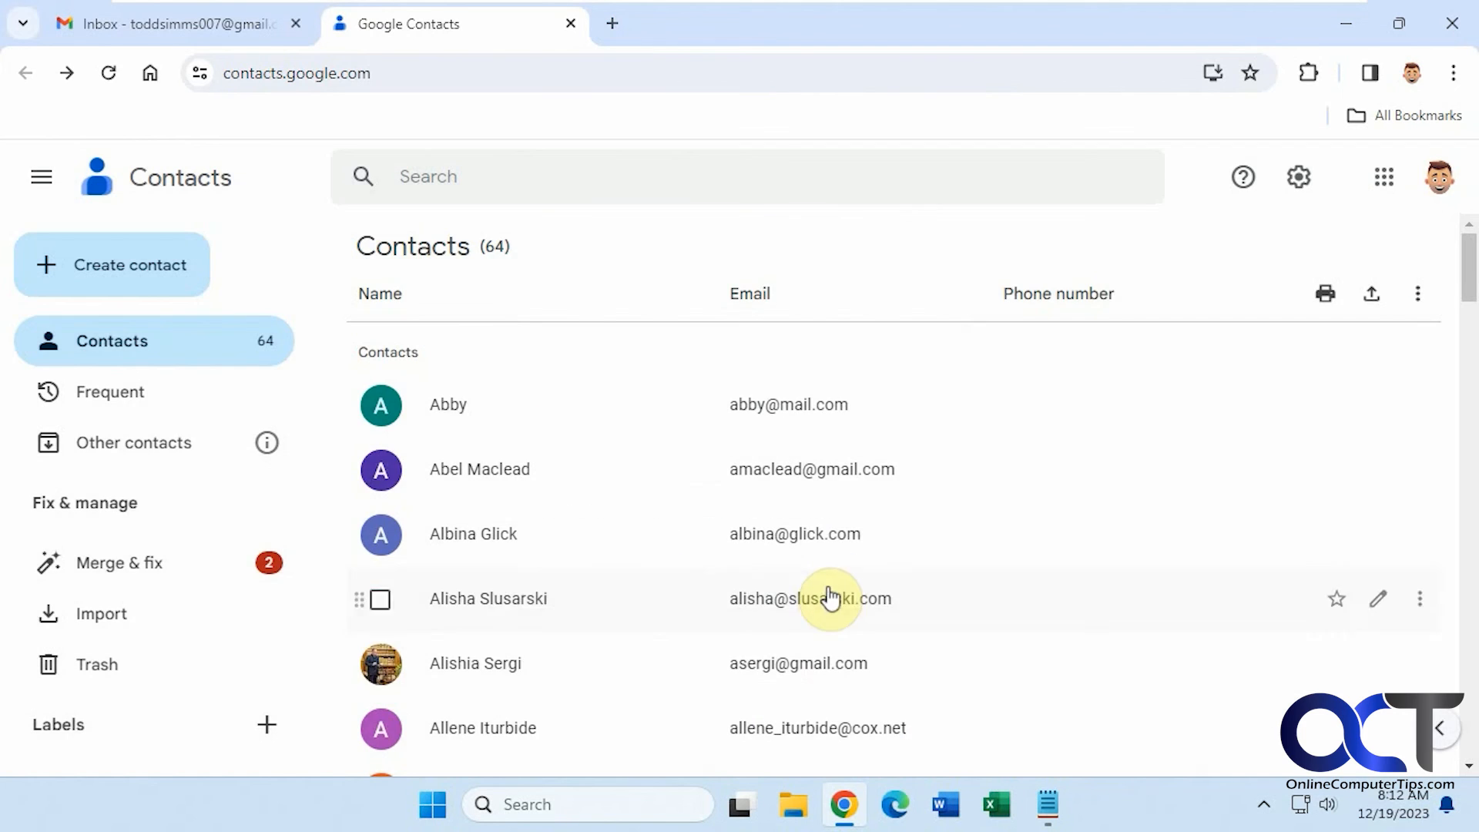
click(204, 24)
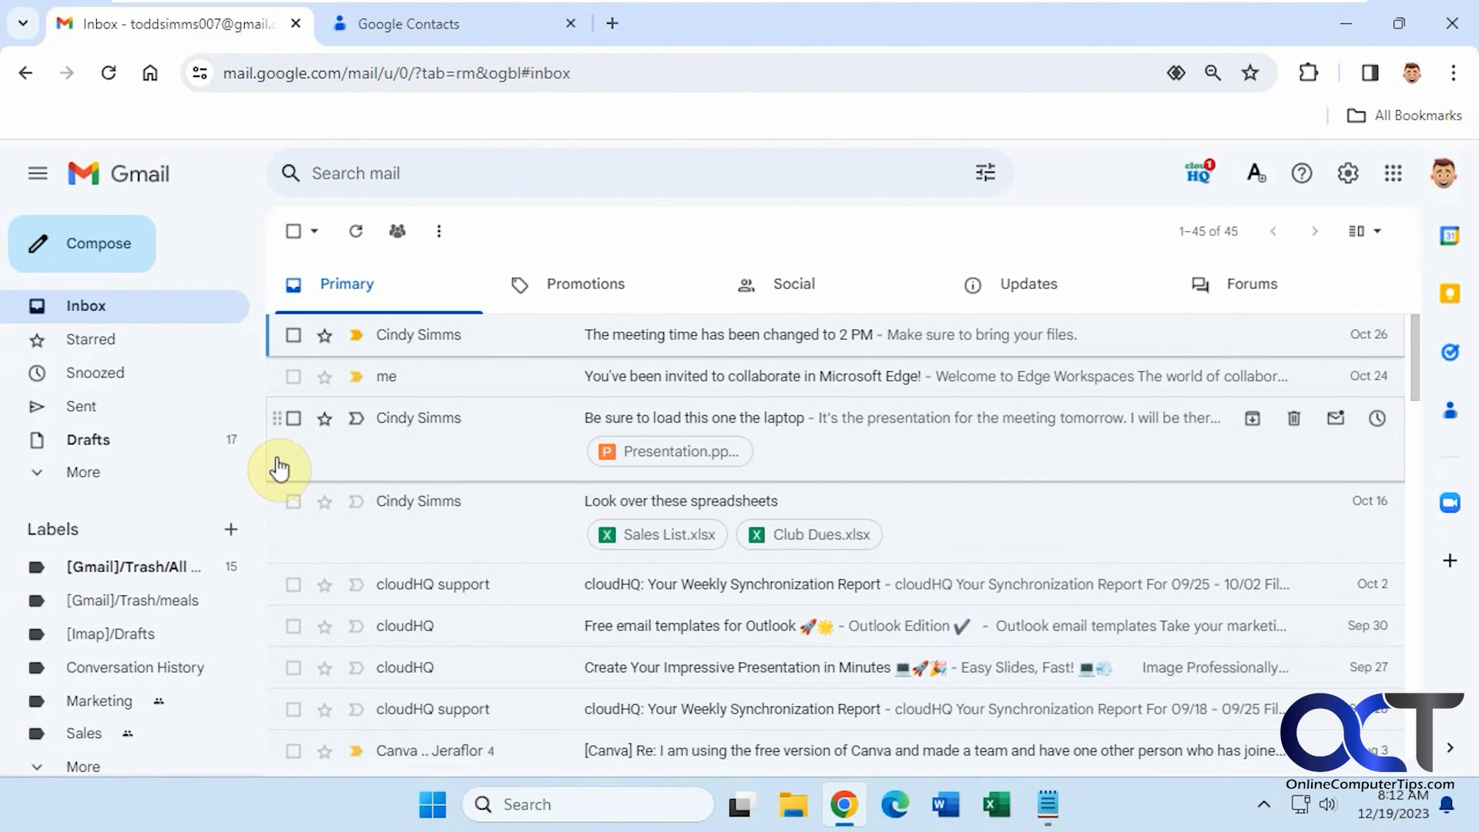